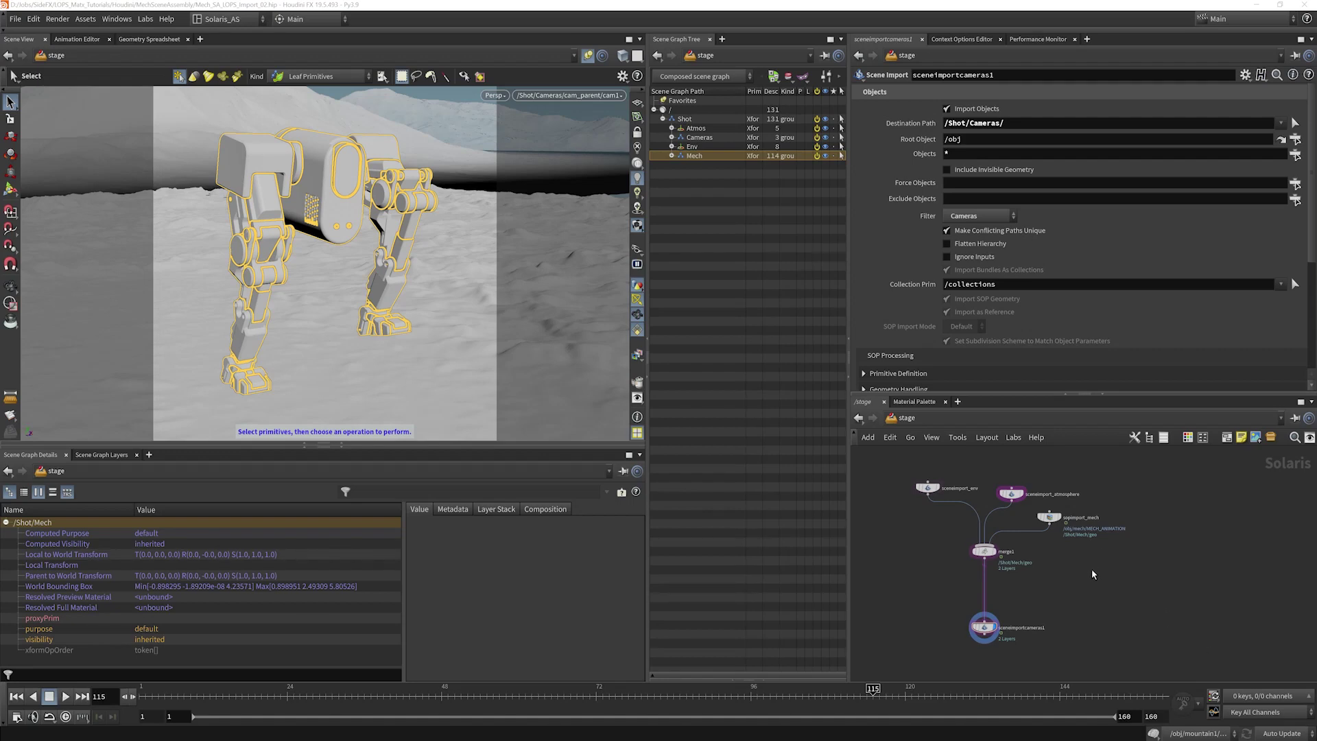
- Move the sopimport_mech node well apart from the other import nodes and display its result alone in the viewport
middle_drag(1072, 560, 1031, 594)
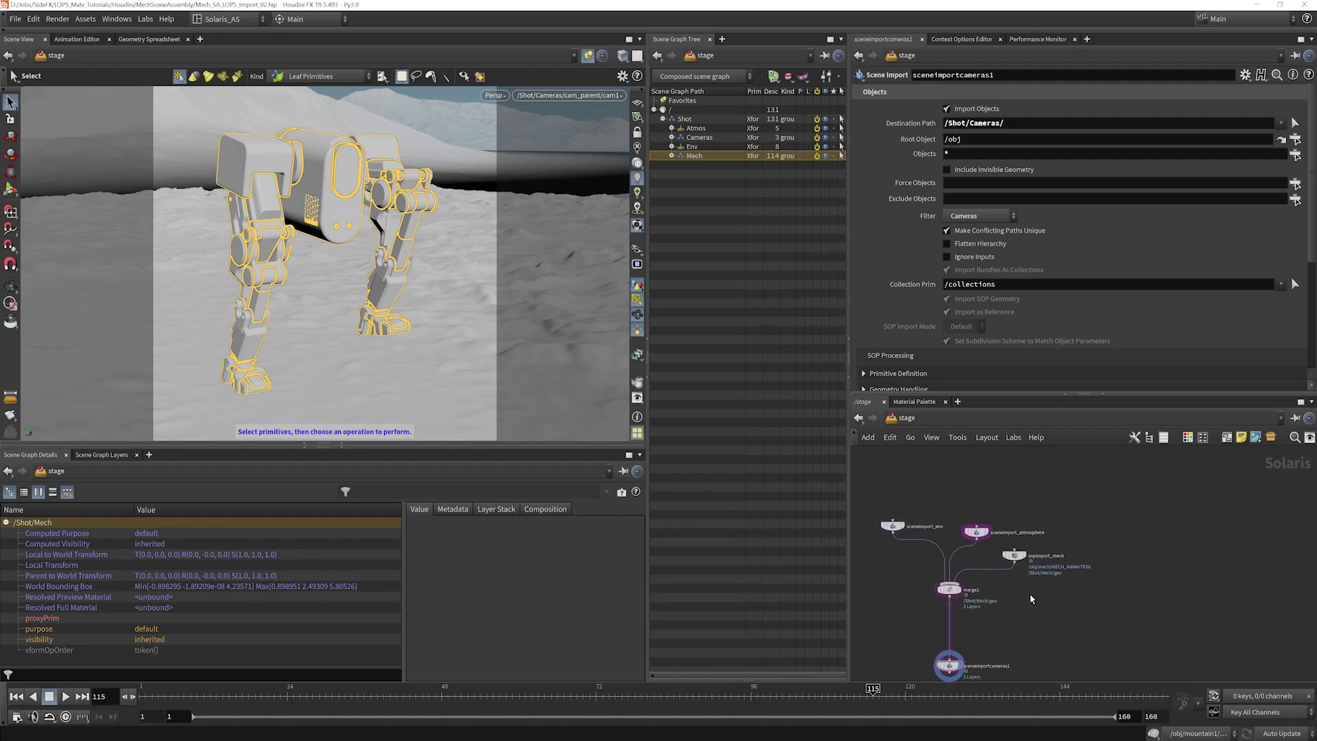
drag(1020, 560, 1154, 561)
drag(985, 534, 980, 523)
drag(1153, 559, 1155, 537)
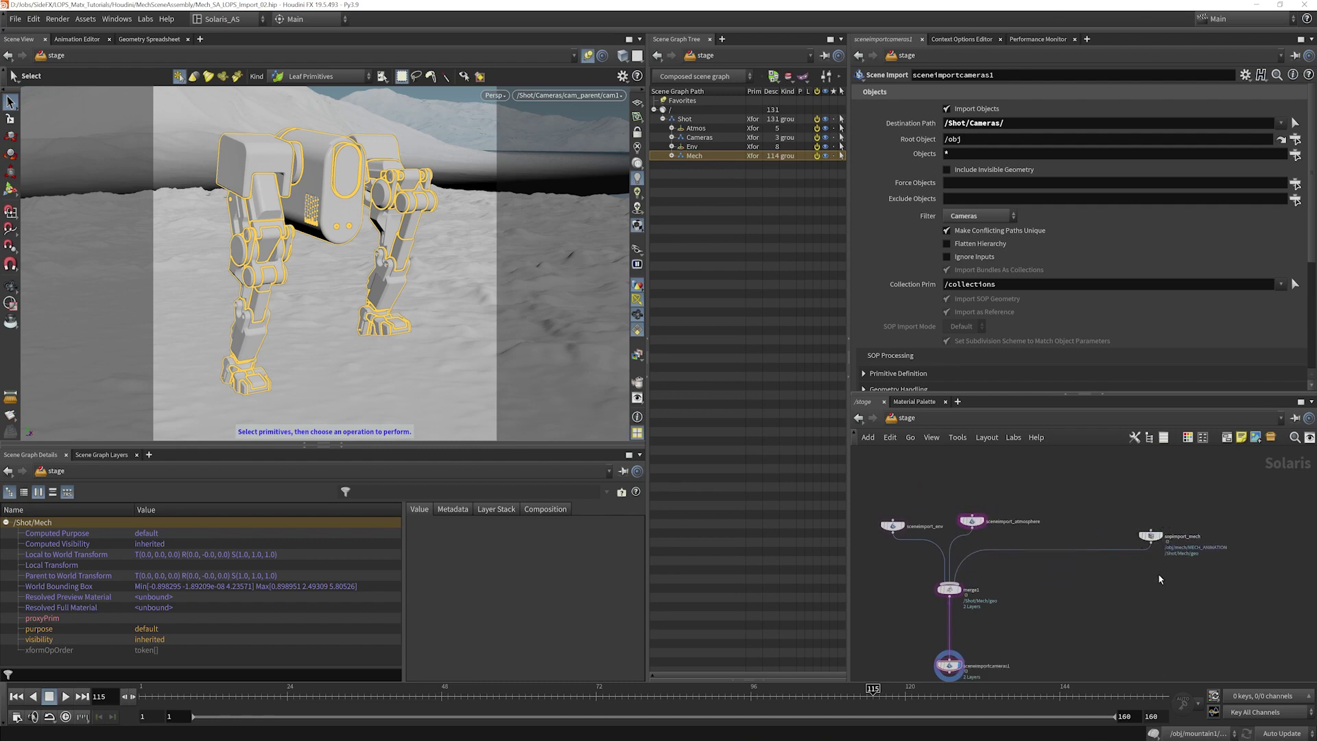
click(1164, 524)
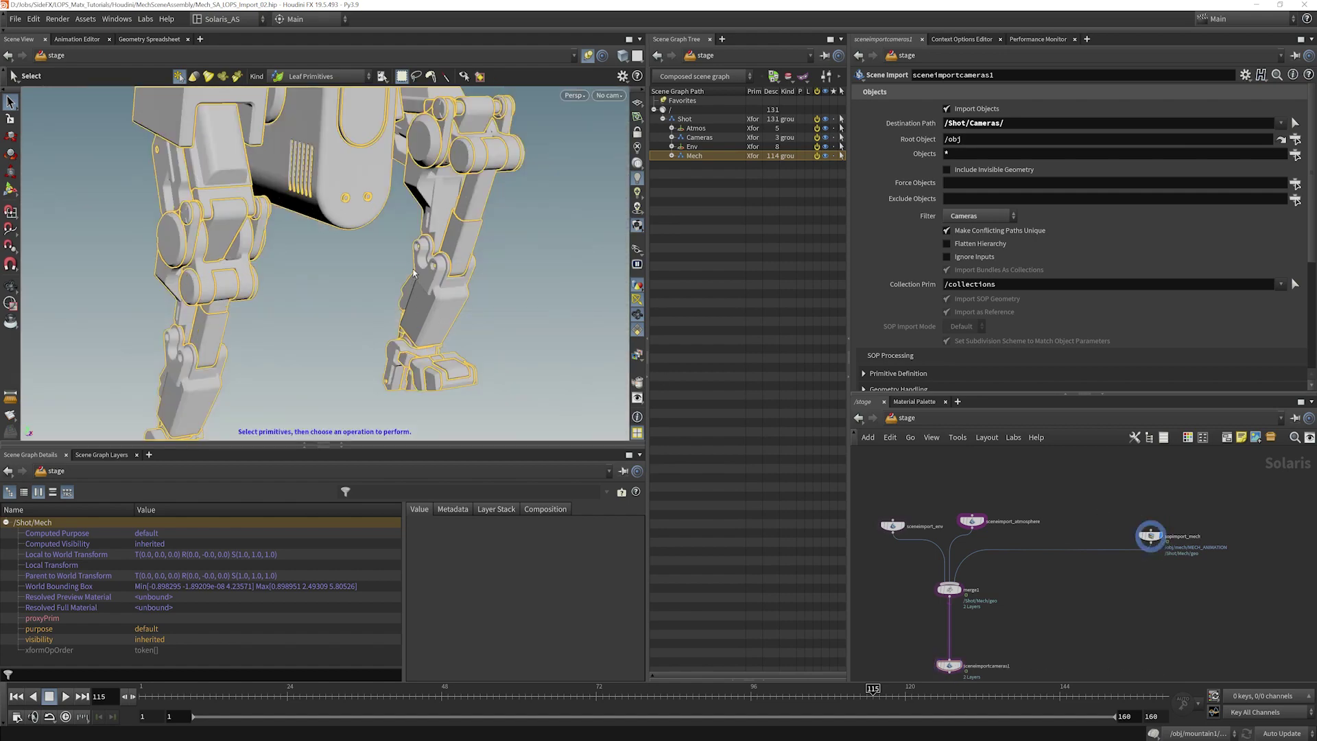
- Scrub through the timeline to examine the mech's walk animation, ending at frame 25 with the mech framed in the viewport
drag(322, 691, 766, 695)
alt+right_drag(450, 247, 415, 279)
alt+middle_drag(416, 280, 395, 339)
drag(395, 339, 480, 402)
key(s)
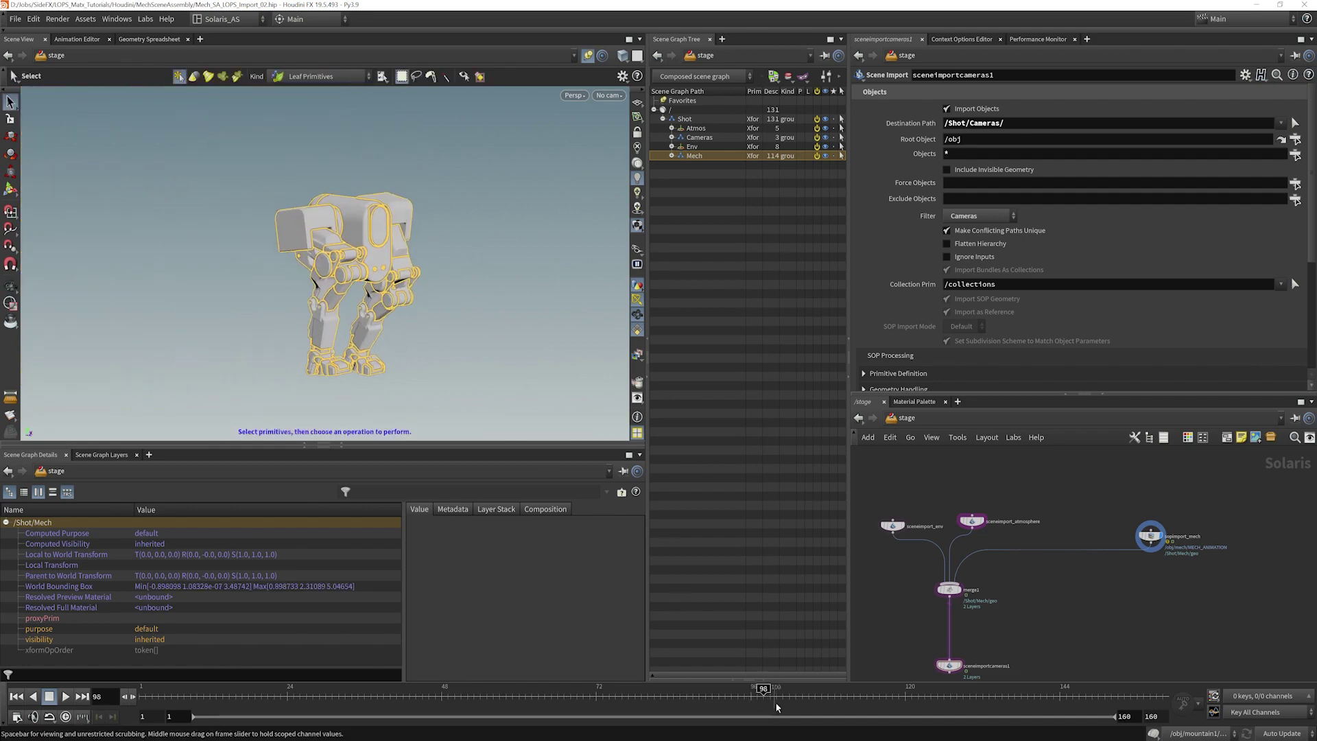
click(794, 693)
drag(886, 686, 244, 688)
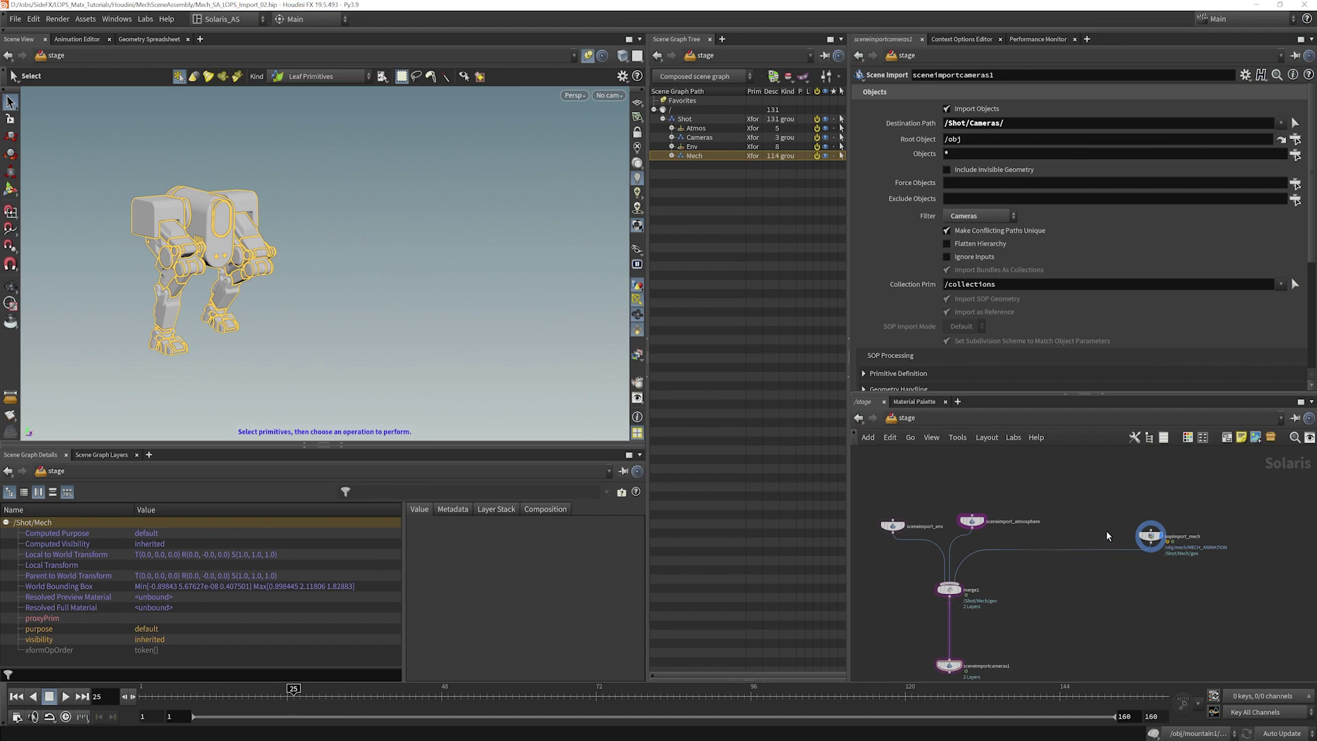
key(Escape)
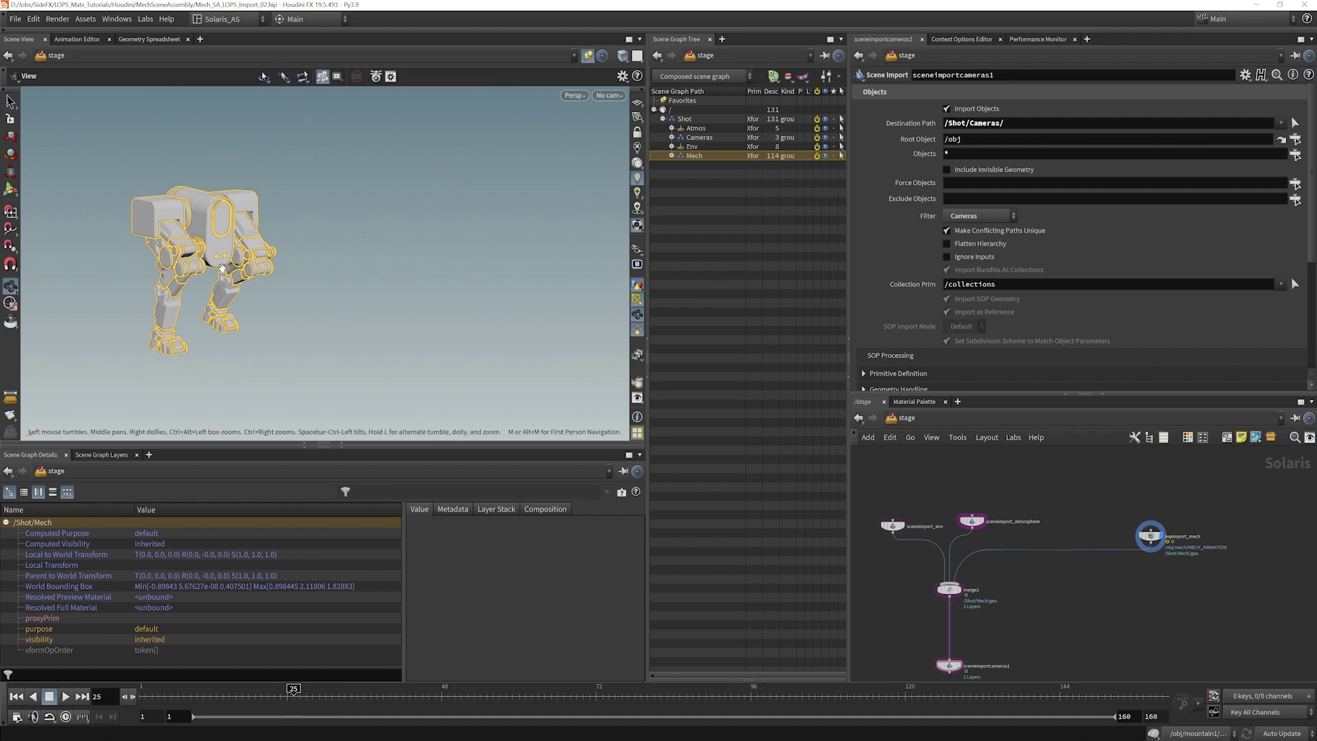
scroll(229, 264, up, 5)
middle_drag(232, 270, 360, 274)
drag(361, 274, 356, 271)
key(s)
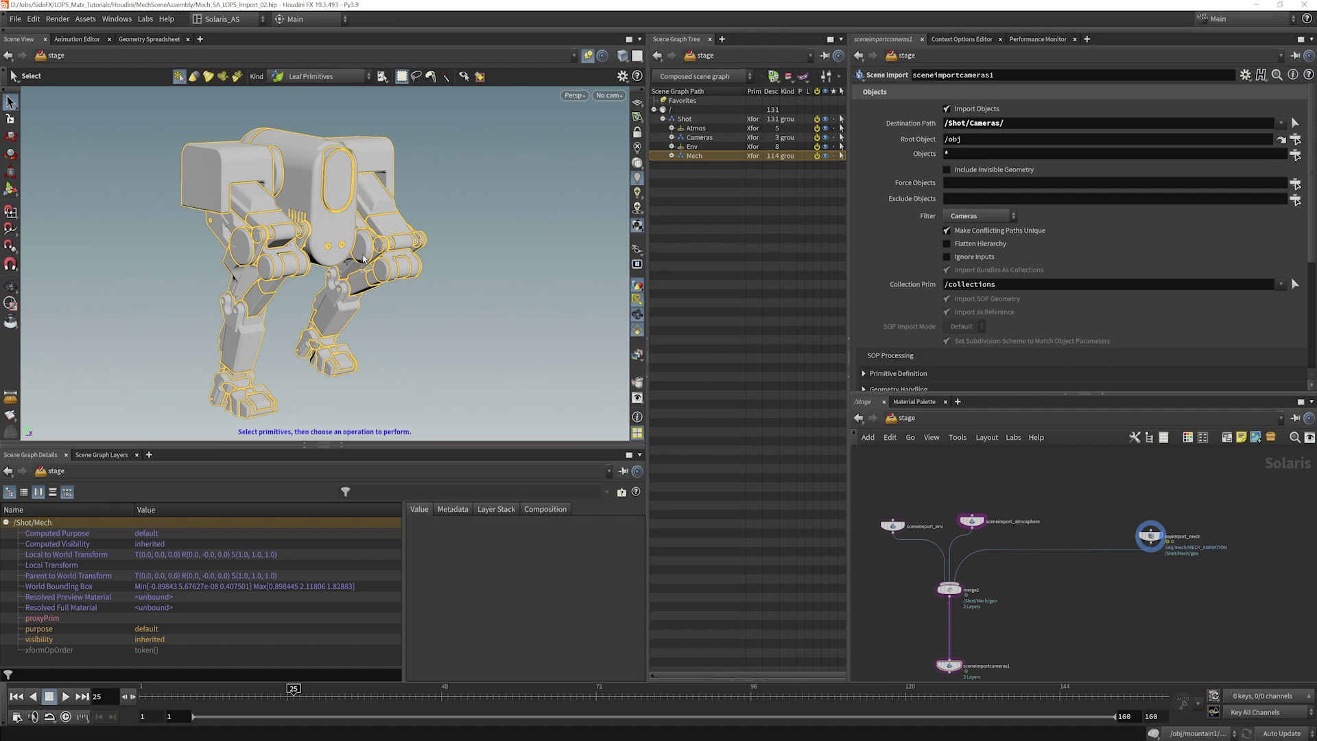
- Duplicate the sopimport_mech node in the stage network
scroll(1082, 499, up, 4)
drag(1097, 504, 1206, 613)
key(ctrl+c)
key(ctrl+v)
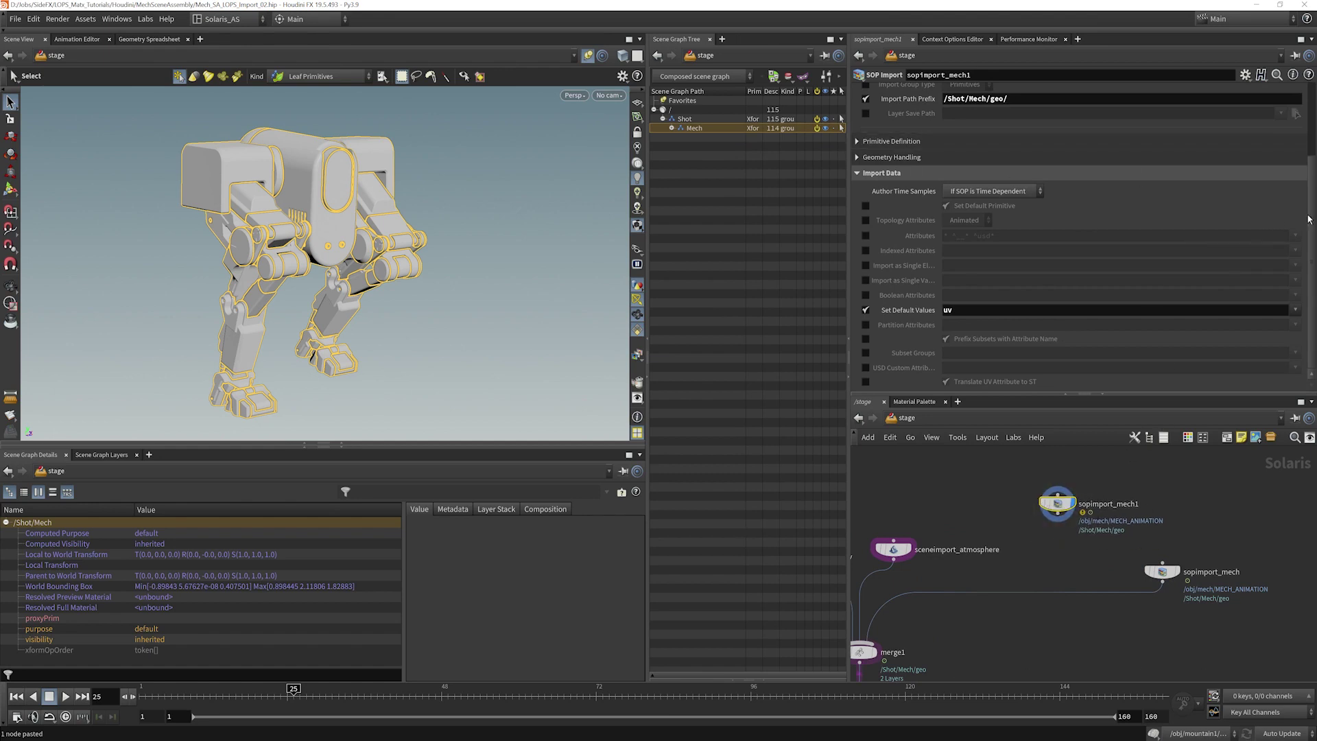
- Set the duplicated SOP Import's SOP path to /obj/mech/MECH_REST_POSE and space the two mech import nodes apart
scroll(1270, 222, up, 3)
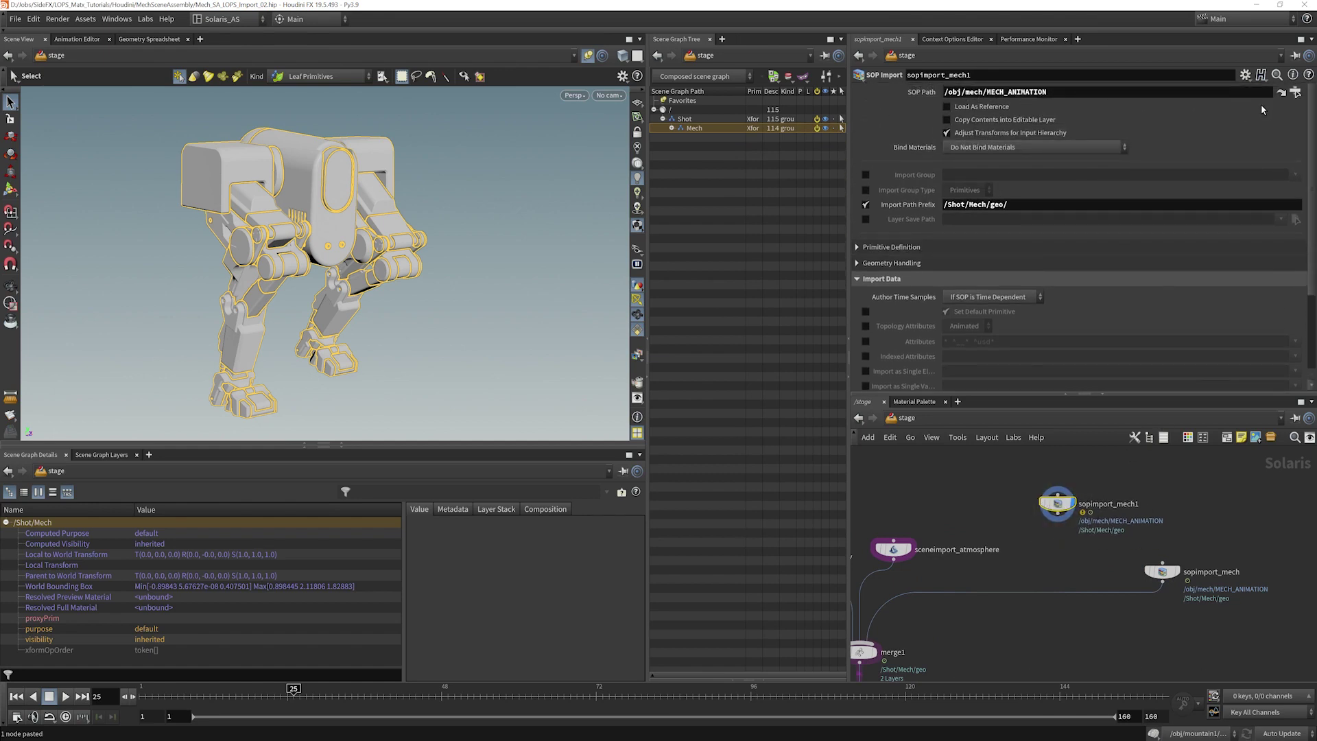
click(1295, 92)
click(1238, 88)
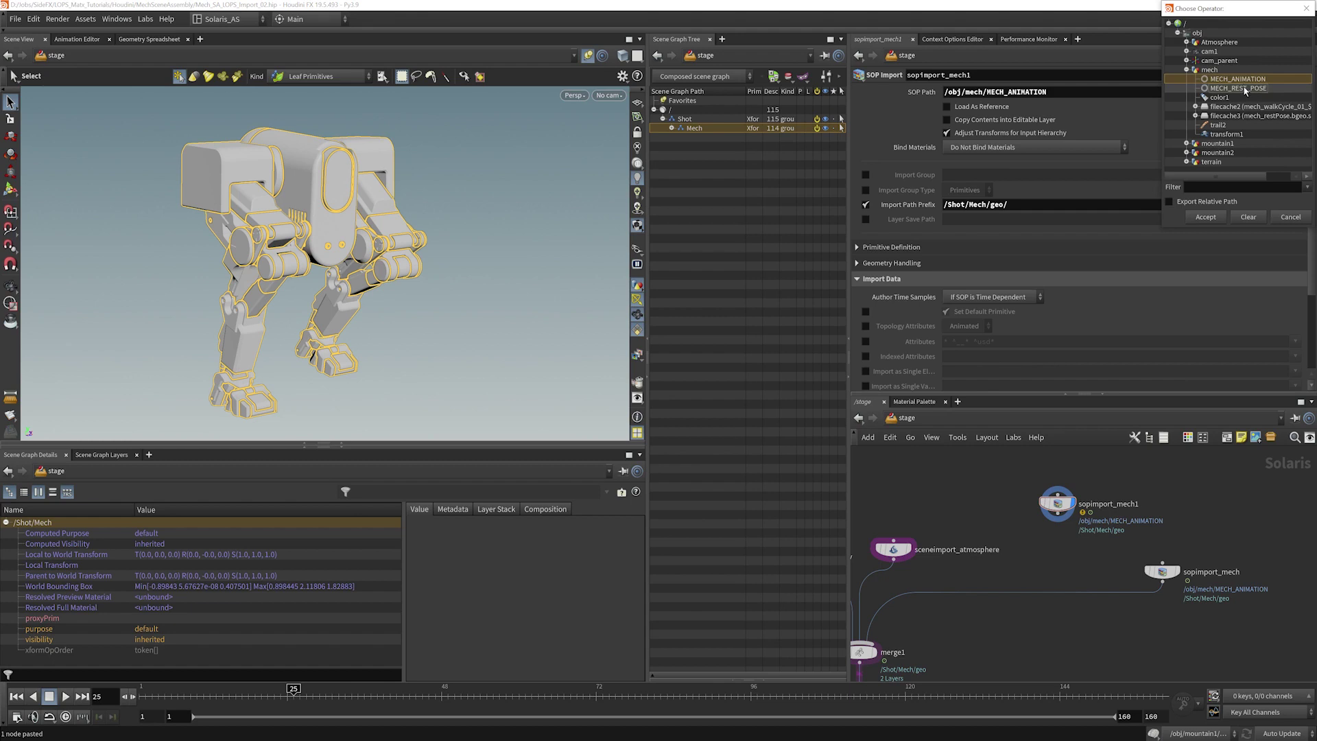
click(1205, 216)
drag(1056, 506, 1048, 505)
drag(1158, 570, 1183, 566)
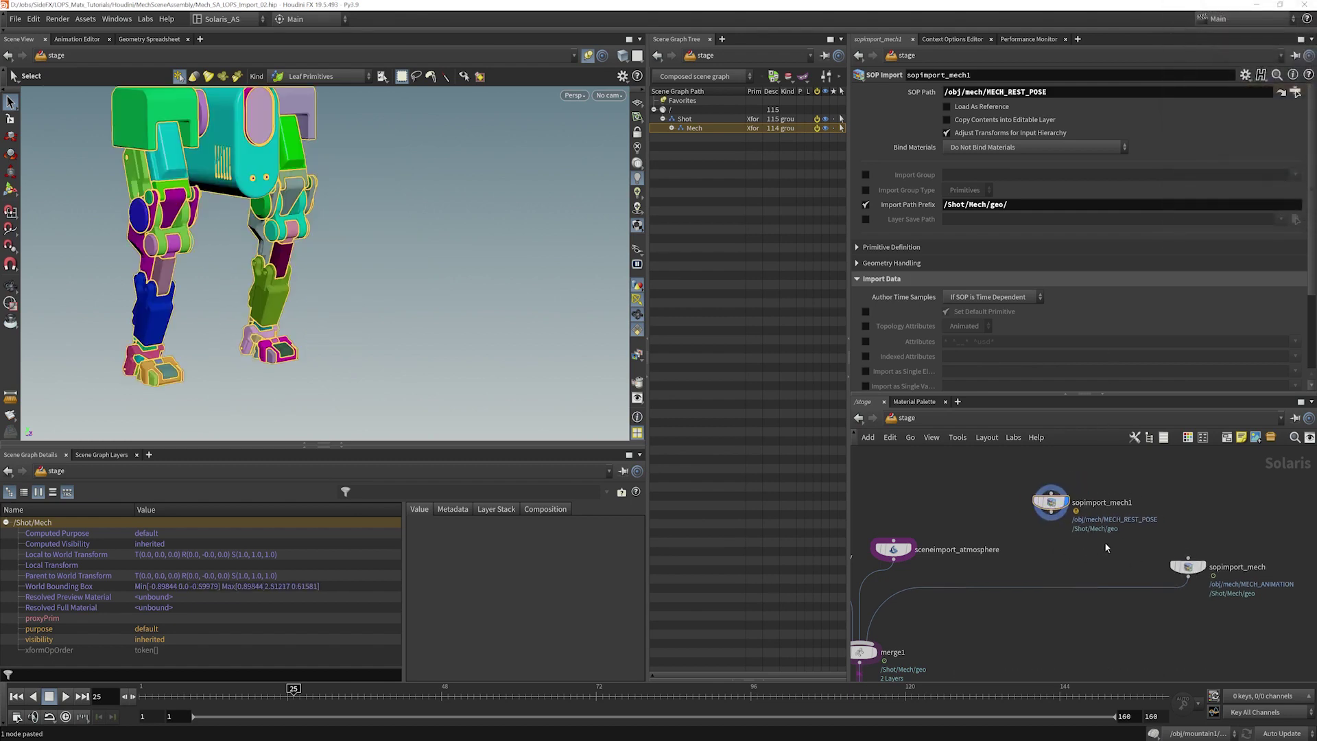
- Frame the rest-pose mech in the viewport and scrub the timeline back to frame 5 to check its pose
alt+right_drag(335, 197, 329, 235)
alt+middle_drag(257, 145, 342, 188)
alt+drag(342, 188, 337, 192)
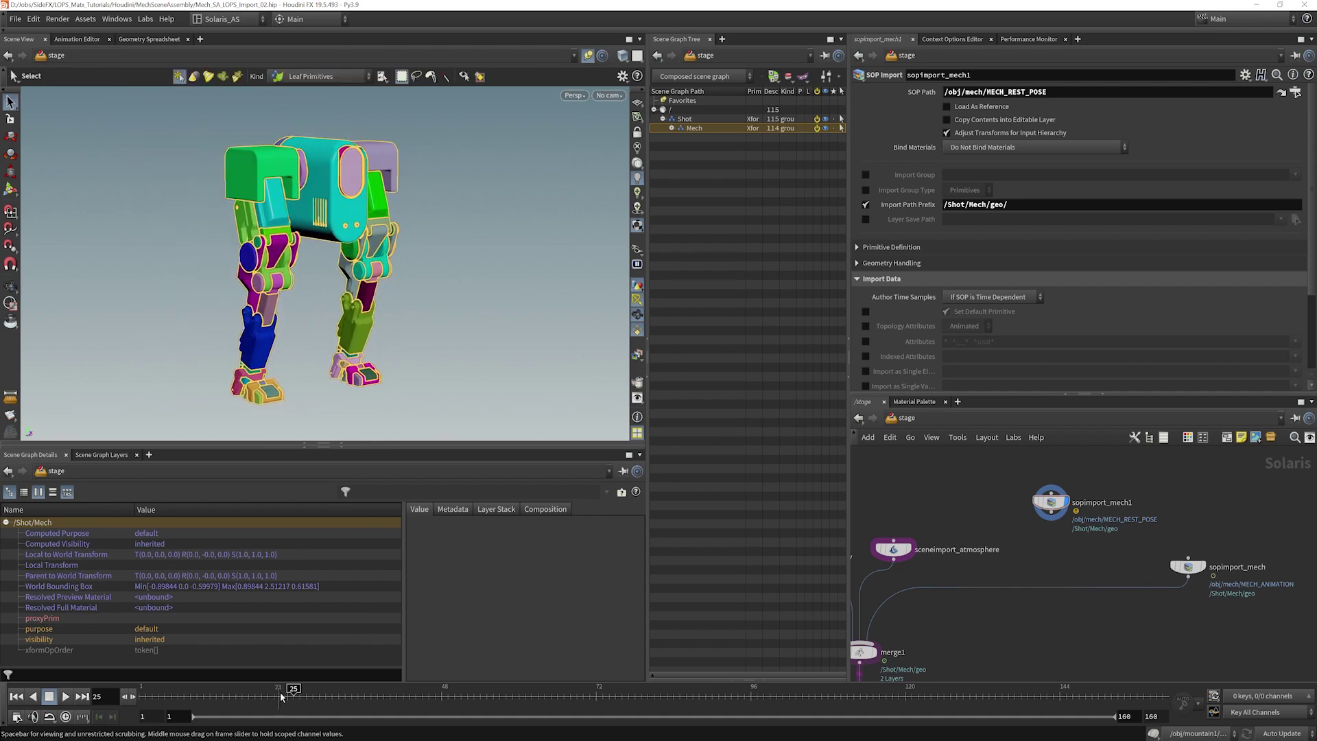
drag(284, 696, 164, 686)
- Expand the Mech hierarchy in the scene graph and examine the attributes of the first Body1_Black mesh
click(691, 137)
shift+click(671, 128)
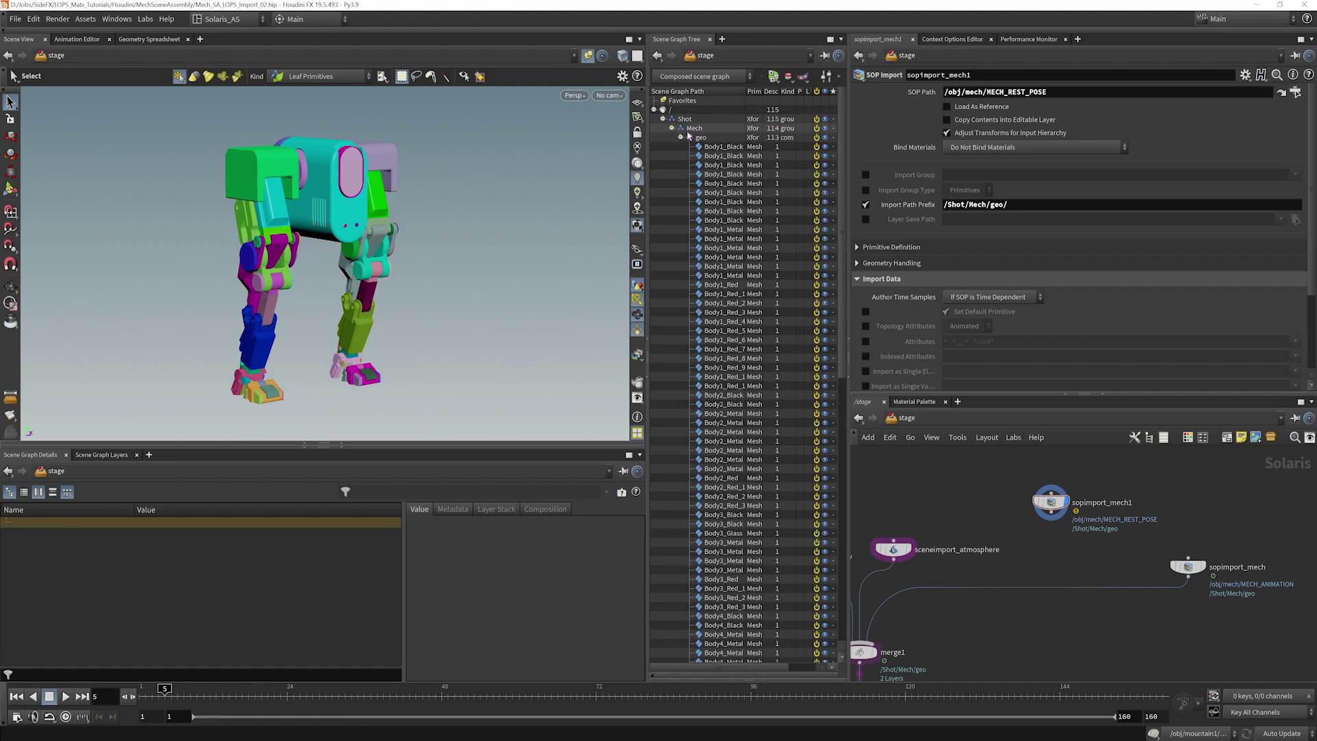
click(701, 146)
scroll(397, 554, down, 10)
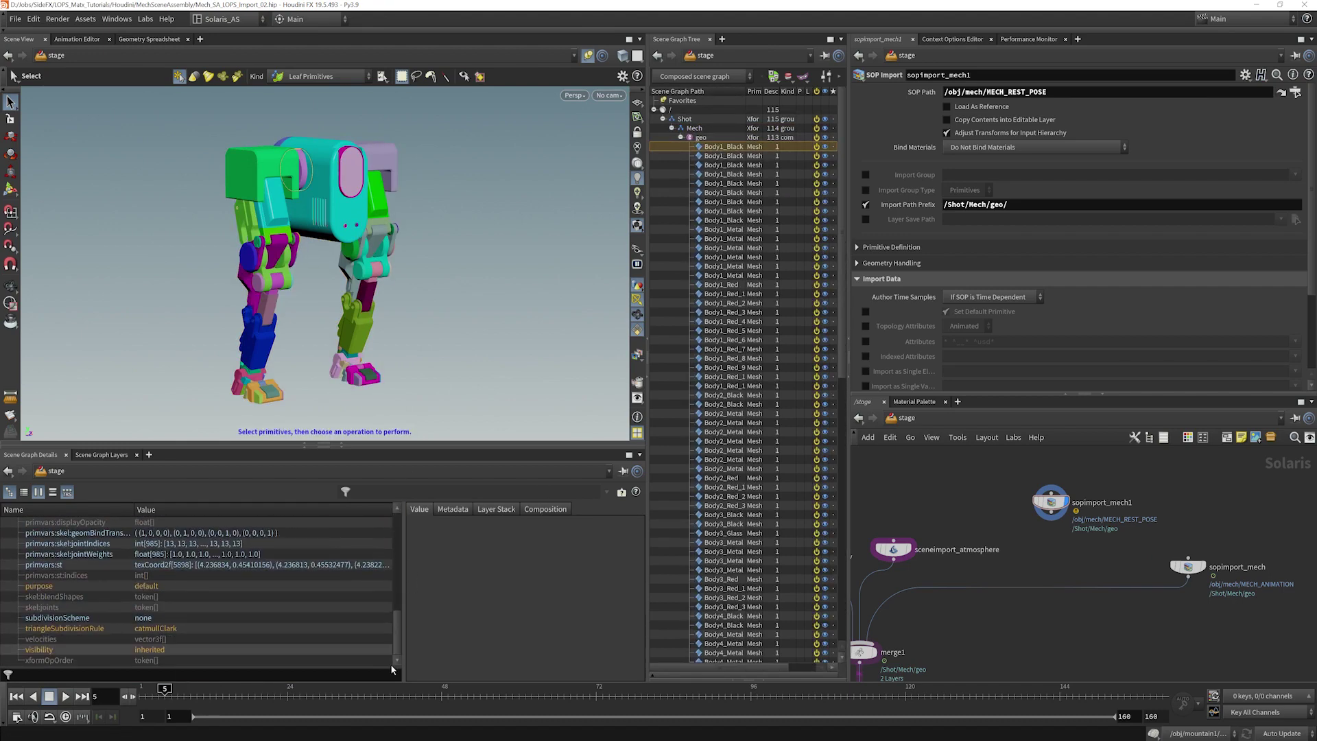
drag(393, 629, 406, 494)
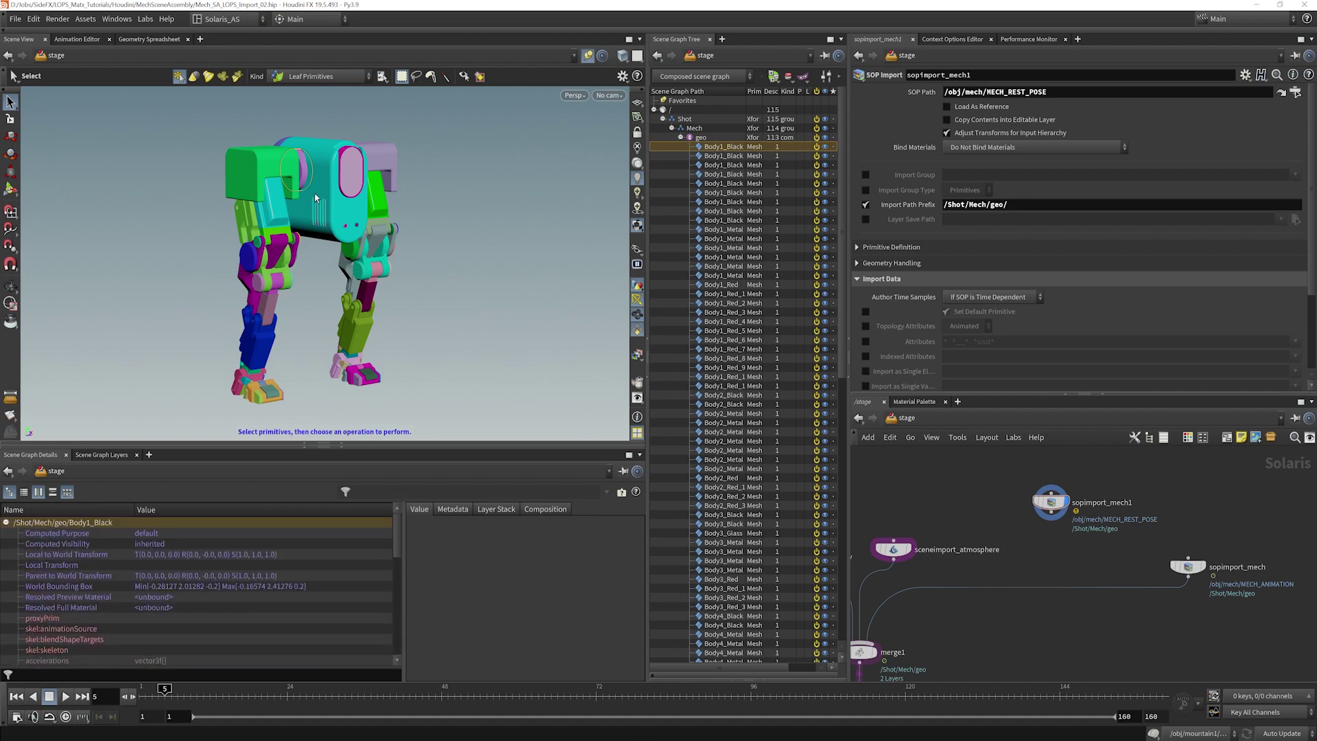
- Review the animated mech import's settings against the rest-pose import and collapse the geo branch in the scene graph
mouse_move(186, 695)
mouse_down()
mouse_move(352, 688)
mouse_move(165, 688)
mouse_up()
click(1192, 569)
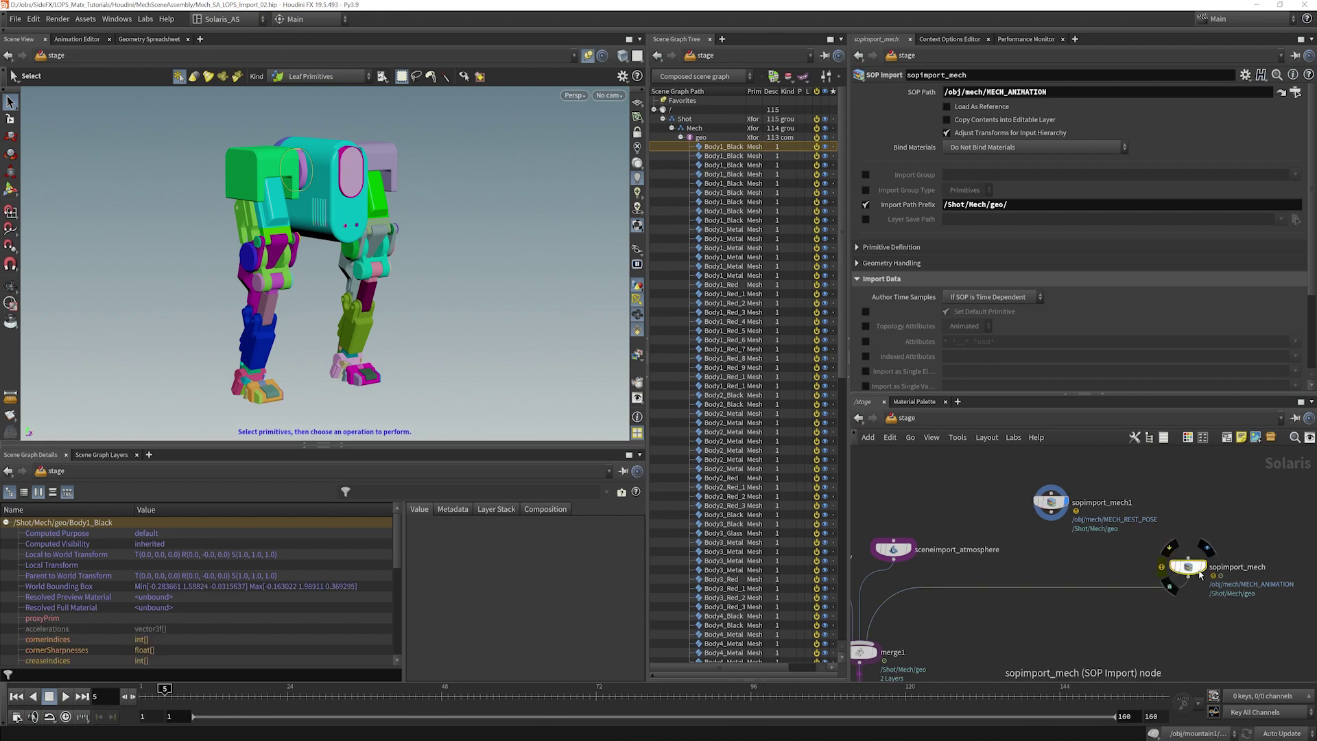
mouse_move(1064, 511)
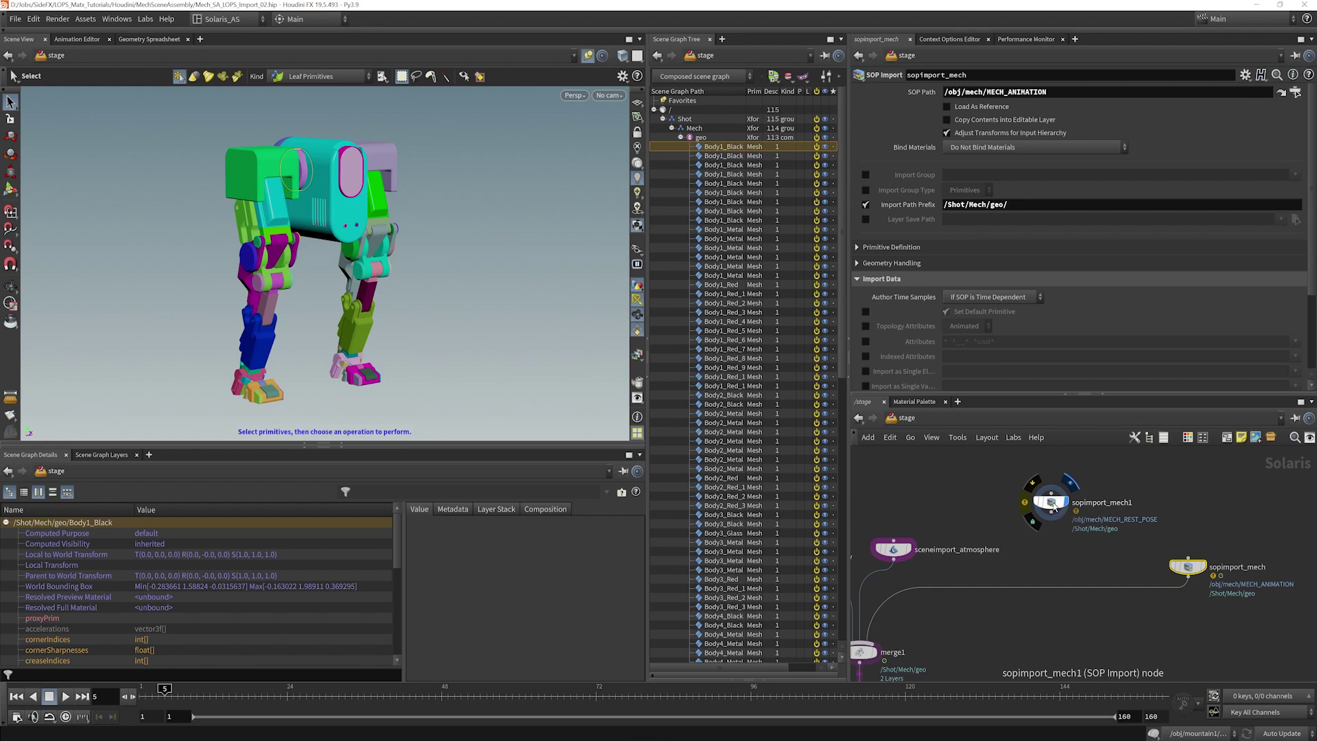
drag(1055, 507, 1054, 512)
click(681, 138)
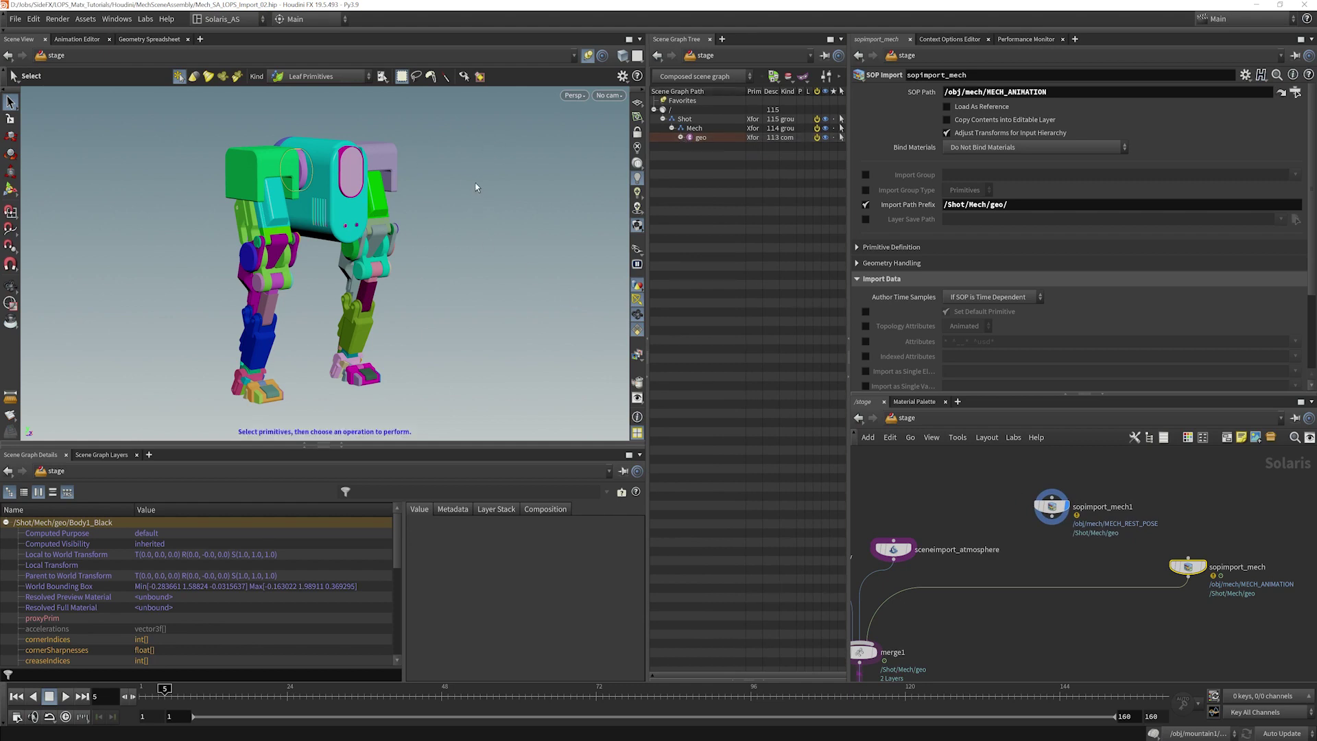
- Add a Sublayer node below the rest-pose SOP Import
drag(1053, 508, 1050, 492)
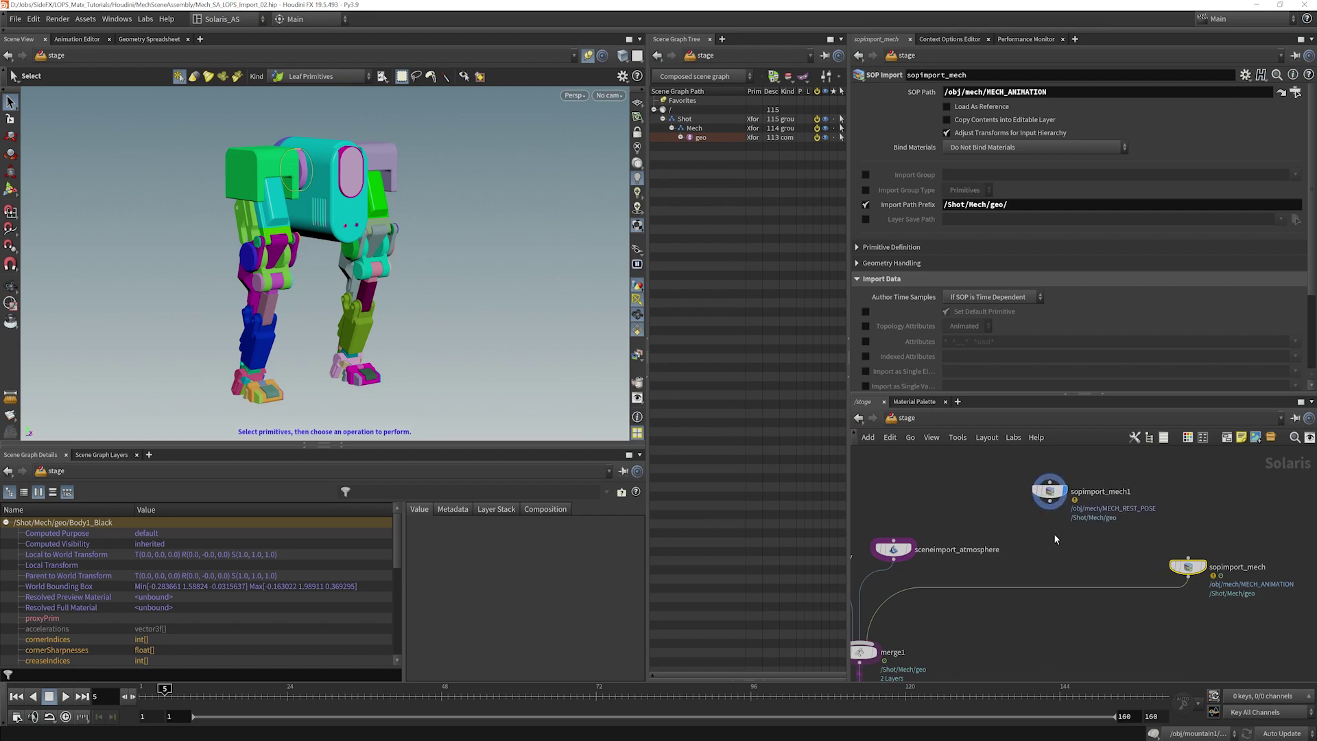
click(1045, 536)
key(Tab)
text(subl)
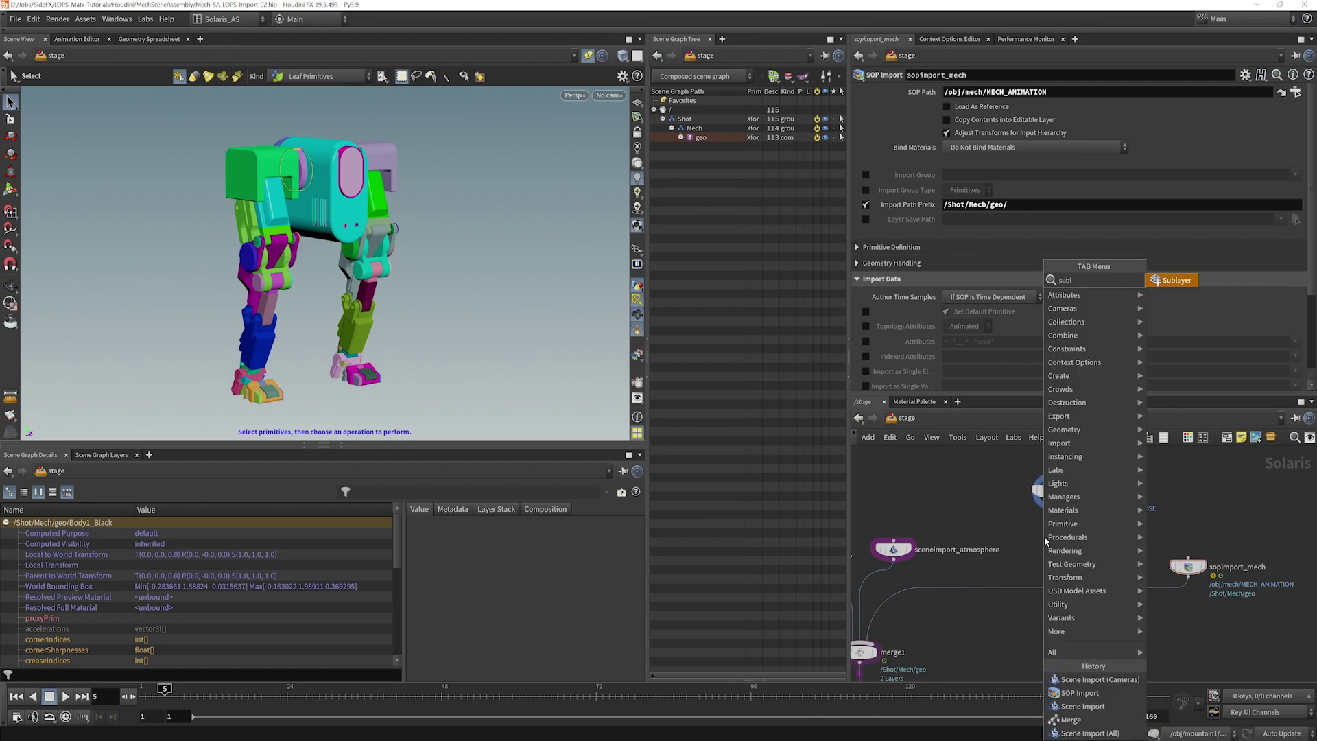
key(Return)
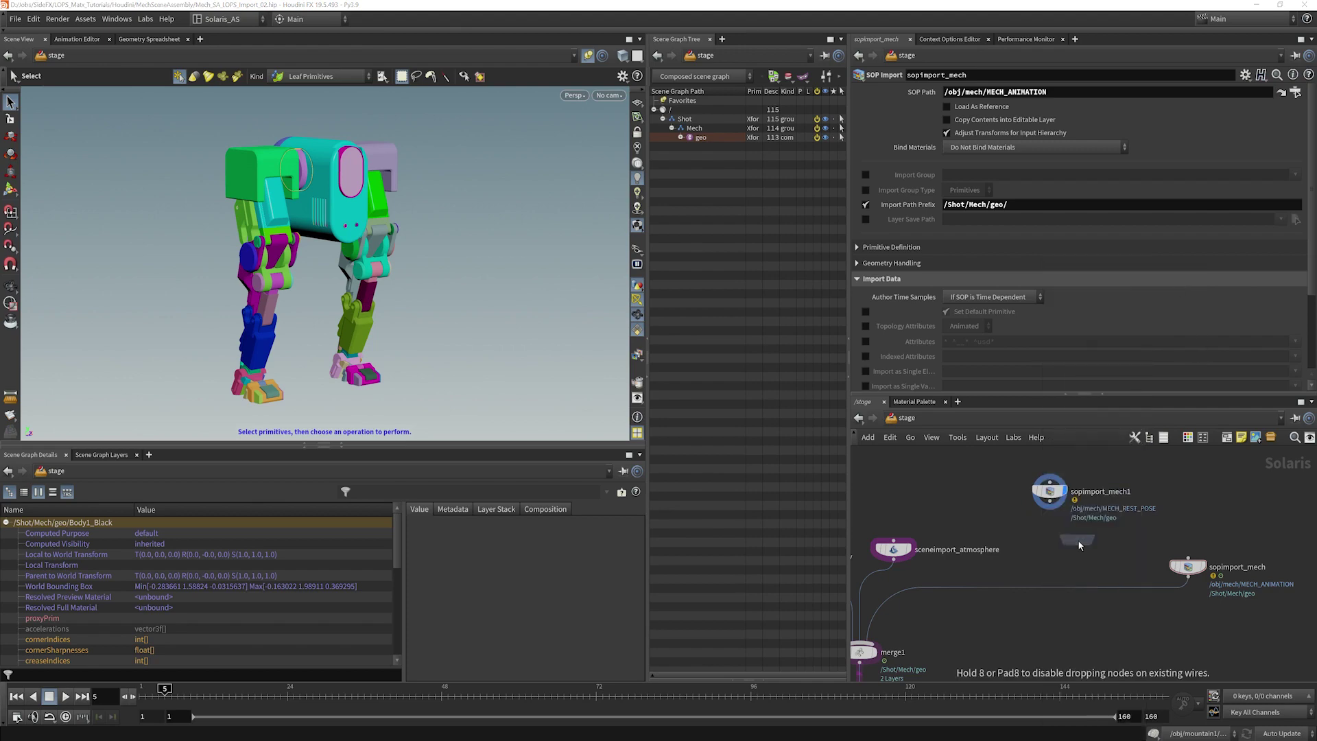
click(1034, 527)
drag(1076, 541, 1070, 550)
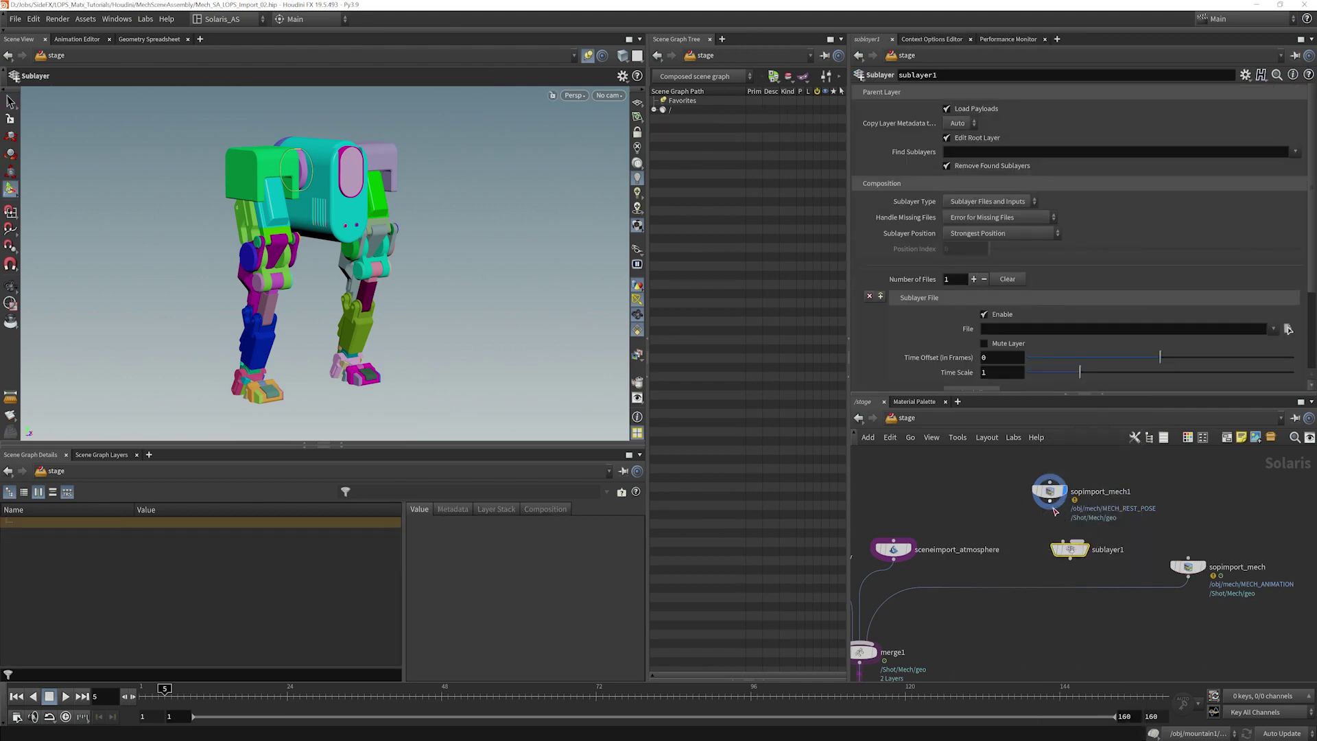
- Connect the rest-pose SOP Import to the Sublayer node's first input and tidy both nodes' placement
click(1053, 507)
click(1069, 541)
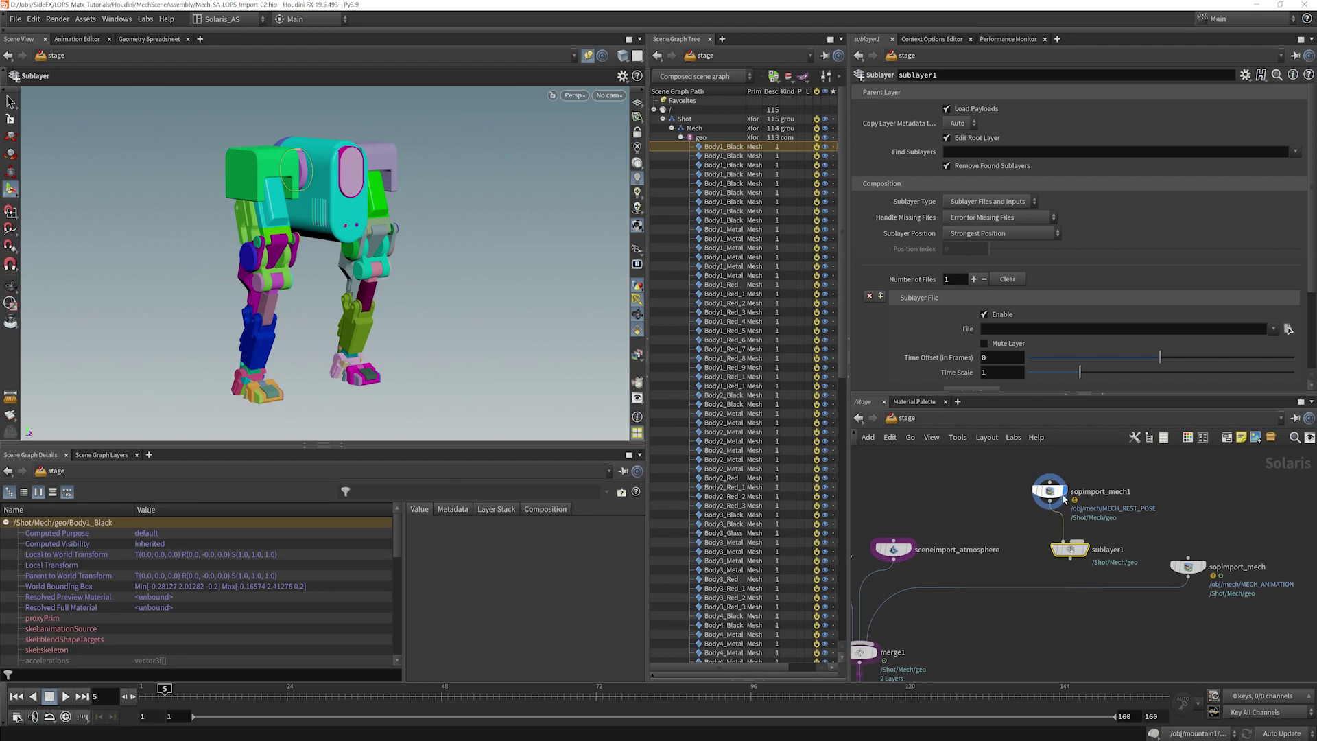
drag(1055, 493, 1031, 488)
drag(1069, 550, 1057, 551)
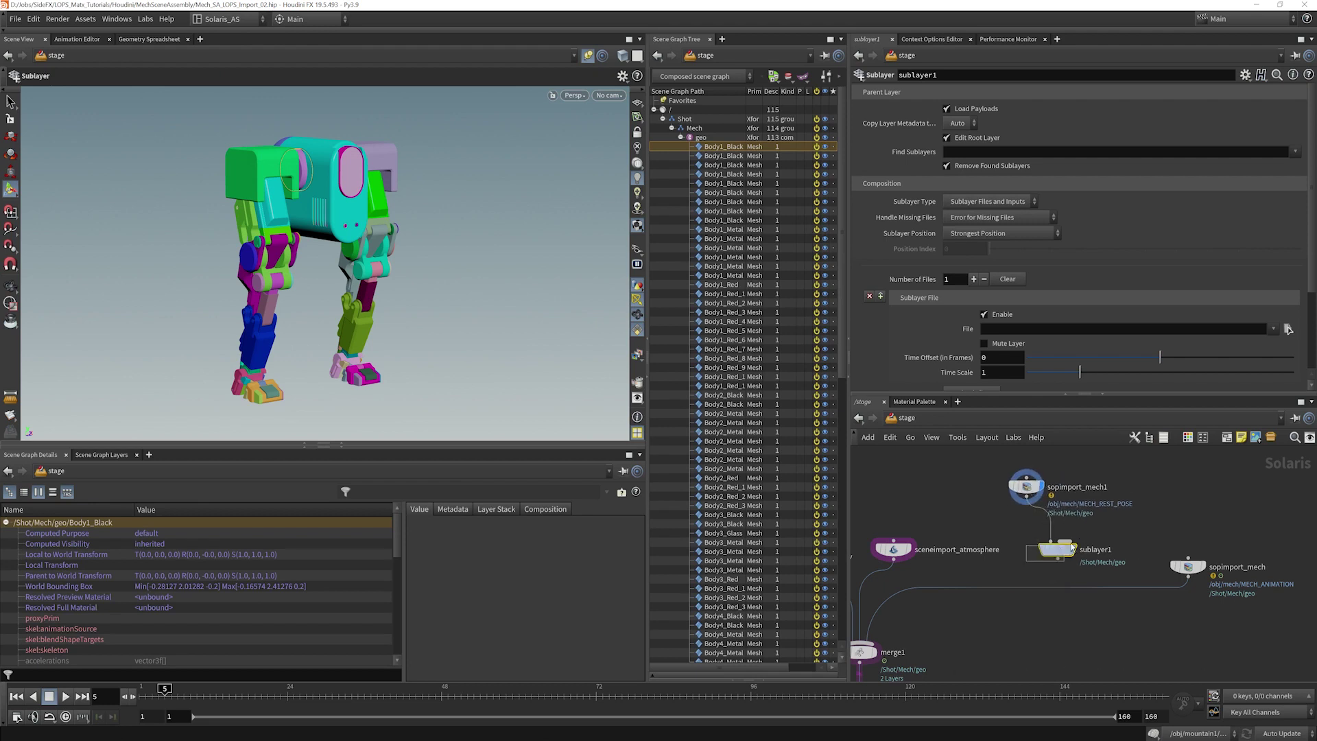
- Connect the animated sopimport_mech to the Sublayer node as an additional sublayer
mouse_move(1199, 573)
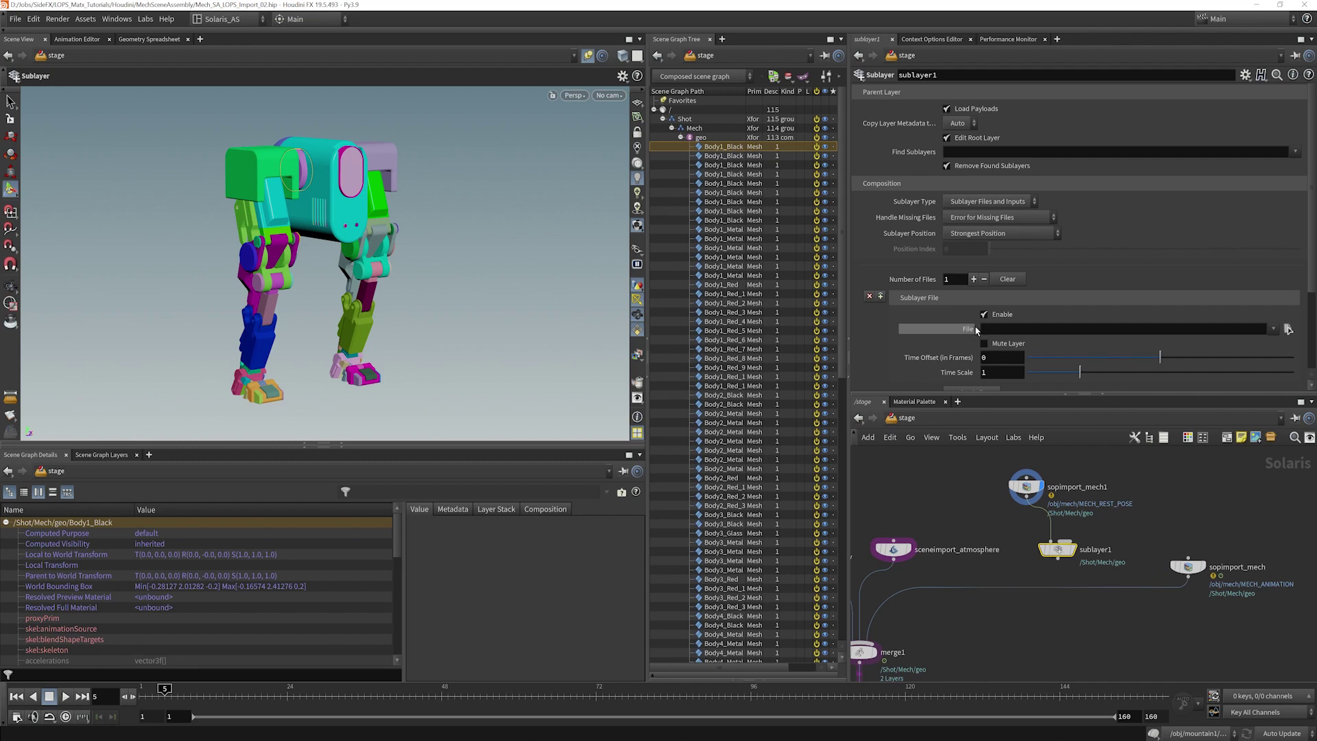
drag(1174, 571, 1189, 574)
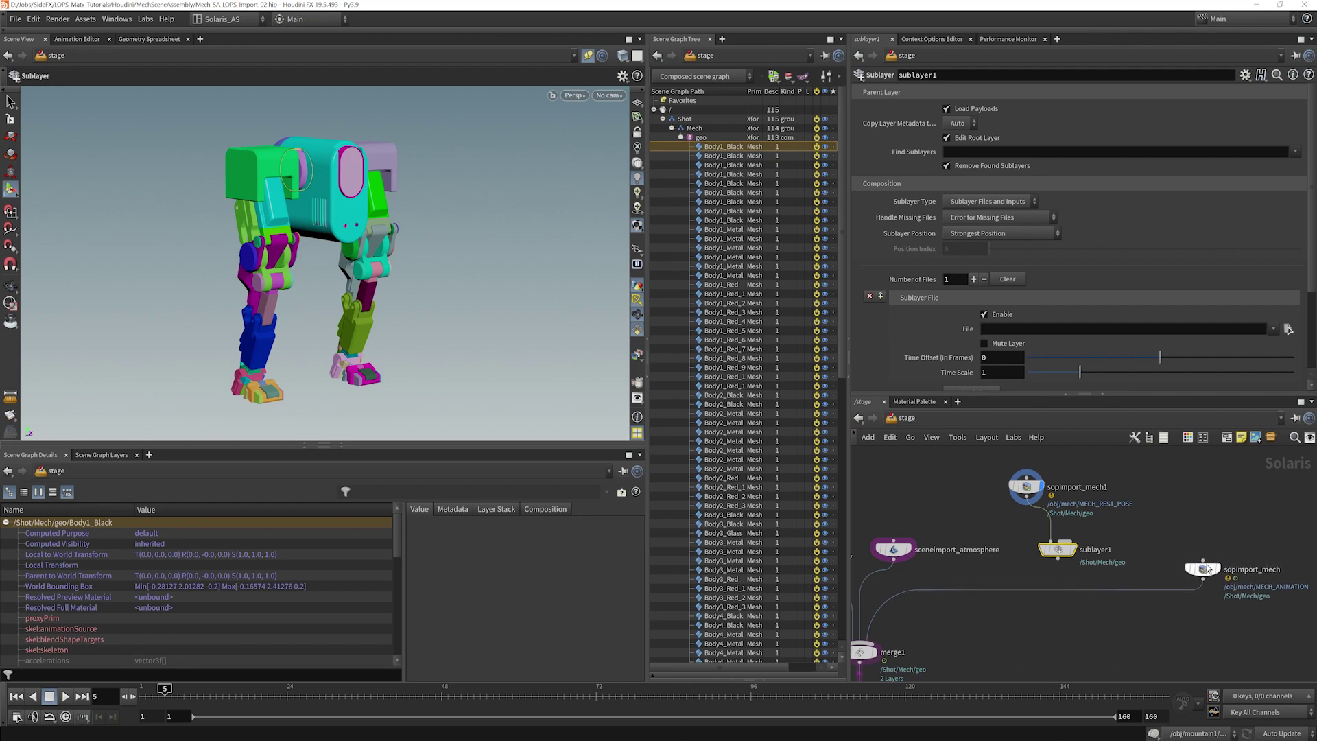
click(1202, 580)
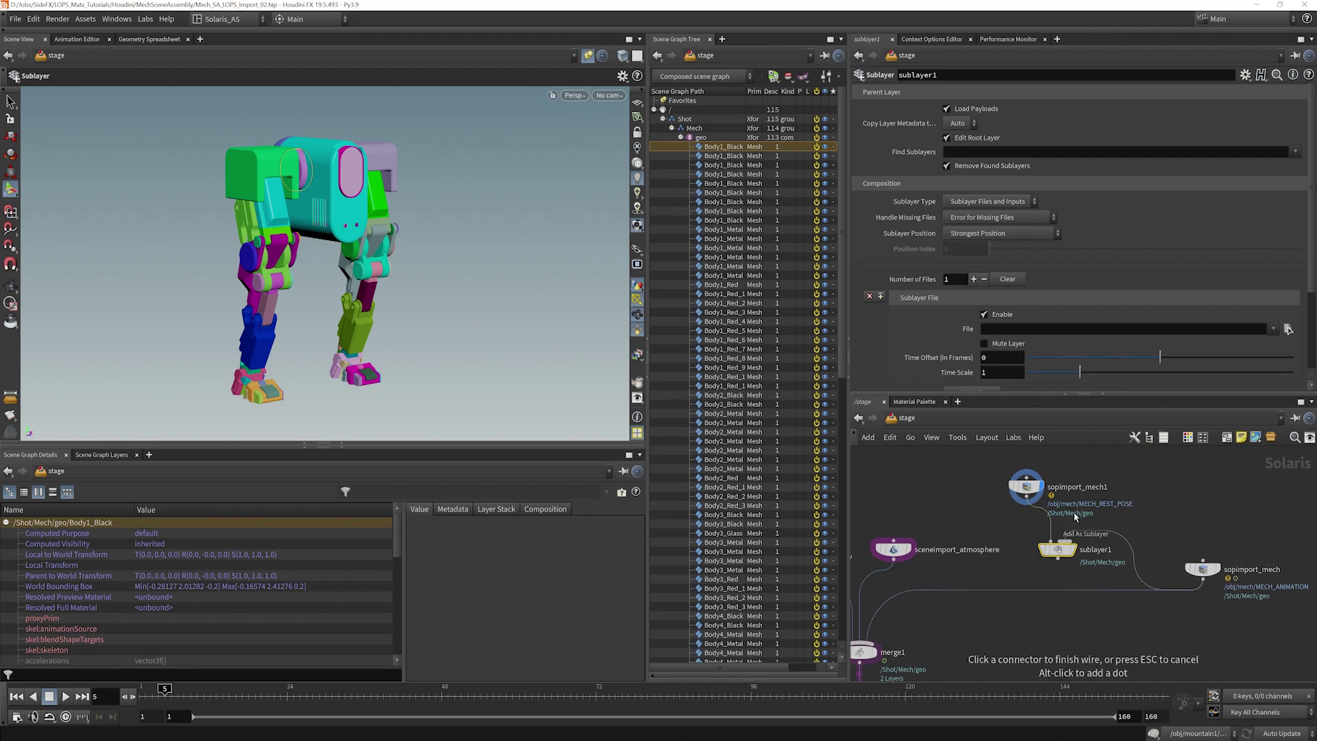
click(1065, 540)
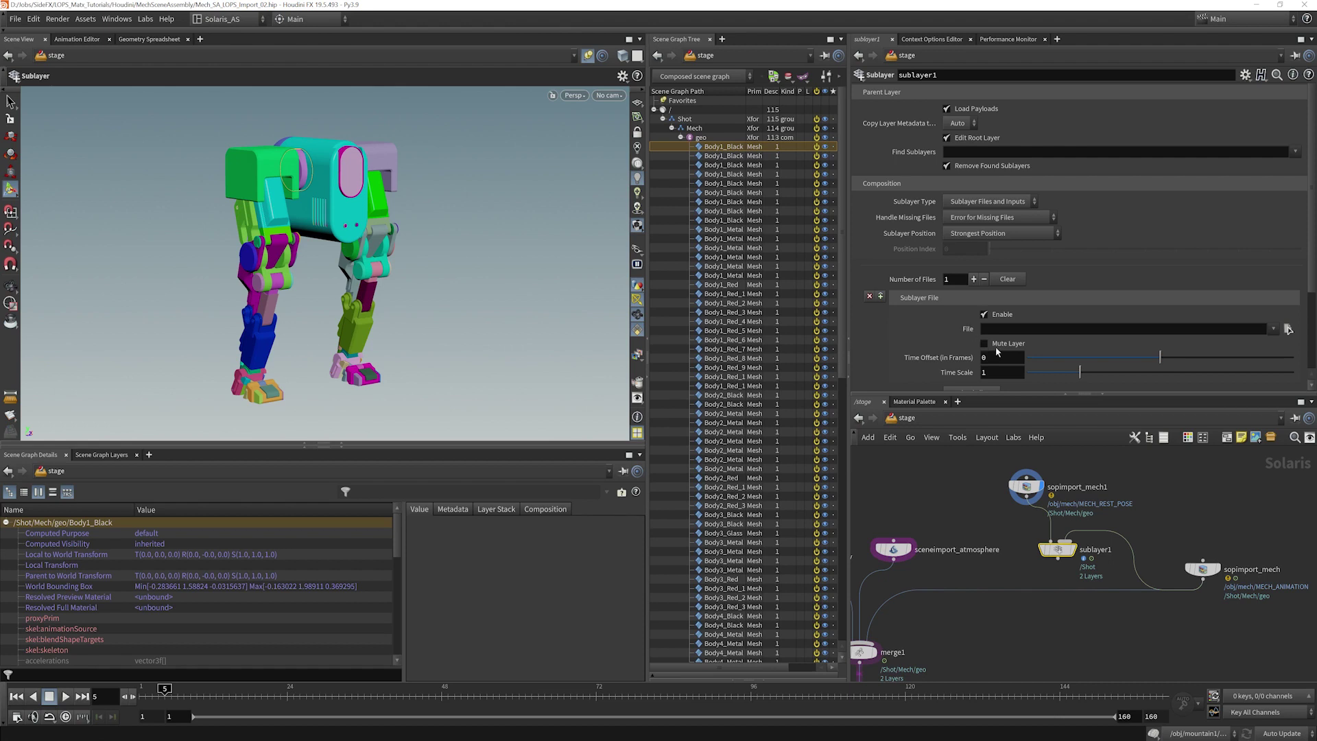
- Display the Sublayer node's result and scrub the timeline to frame 28 to check the combined animation
click(980, 203)
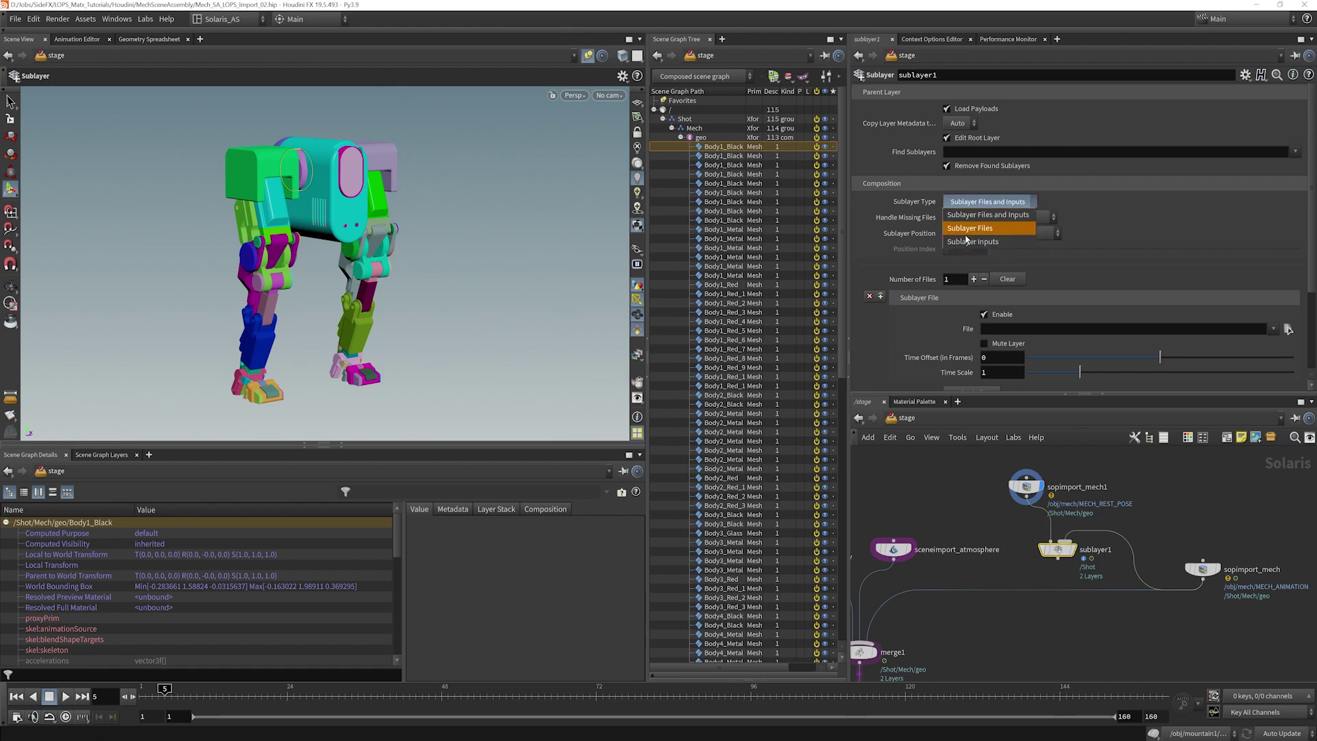
click(944, 479)
middle_drag(991, 526, 982, 511)
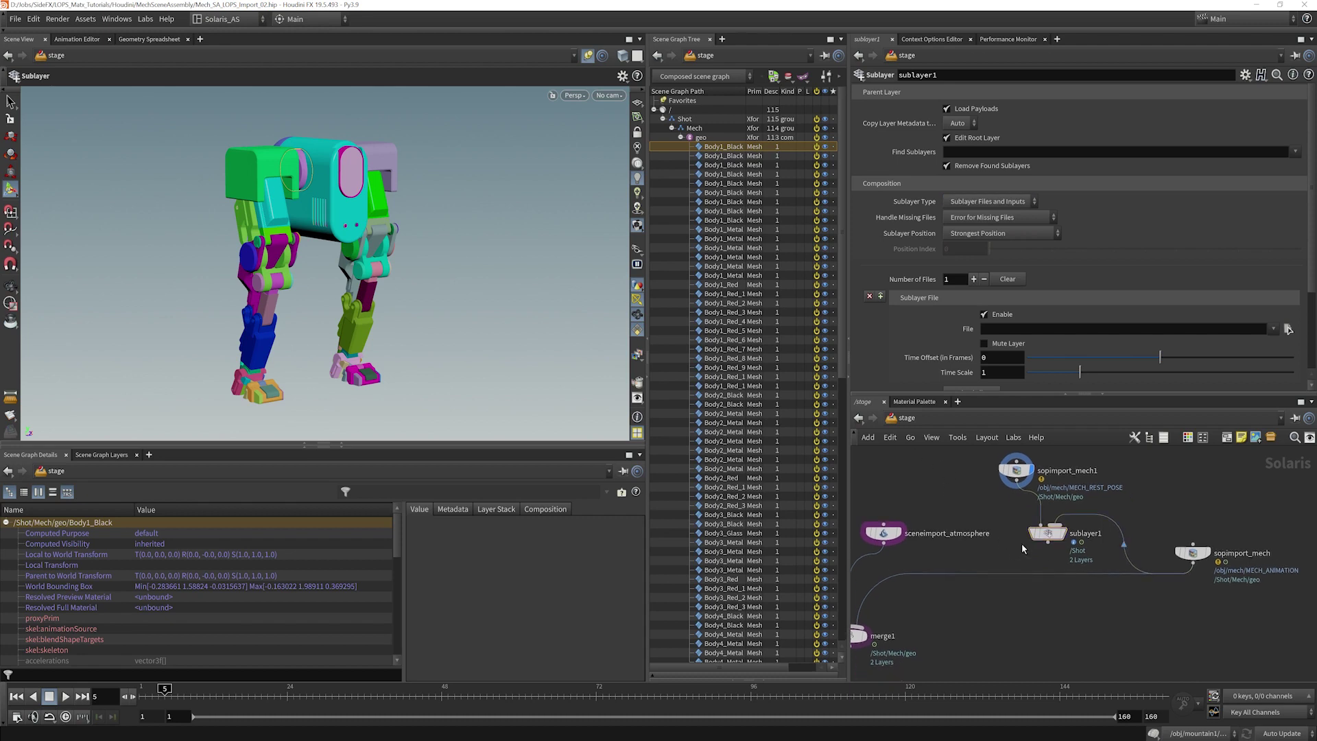
click(1064, 536)
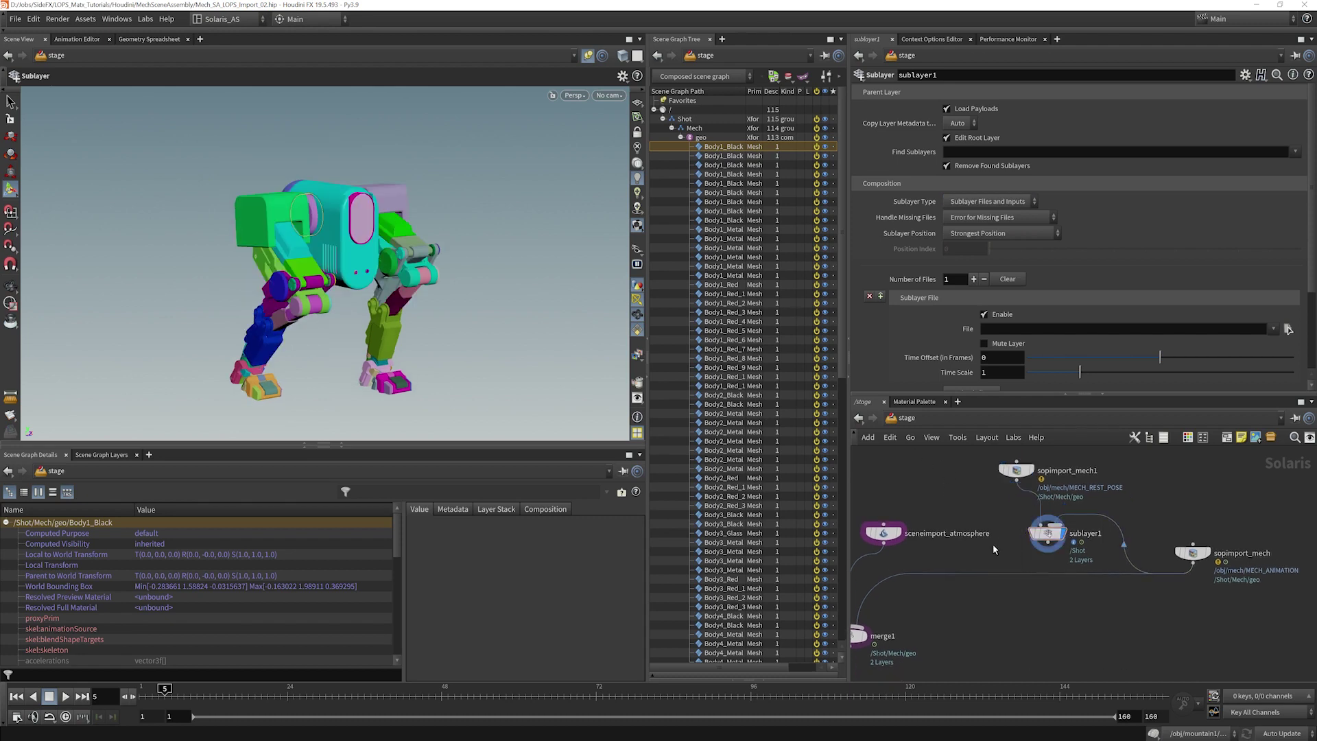
drag(226, 694, 315, 692)
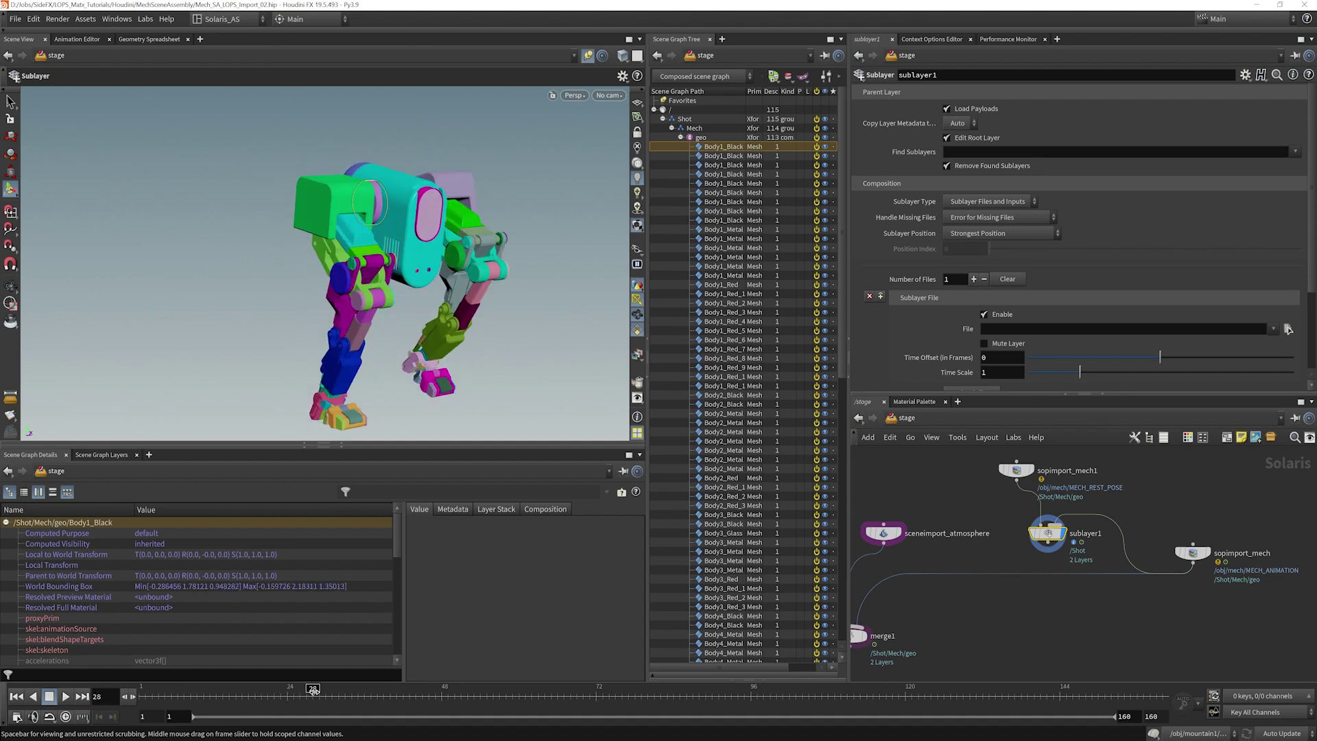
- Review the SOP Import settings of the animated mech and the rest-pose mech feeding the Sublayer node
mouse_move(1202, 557)
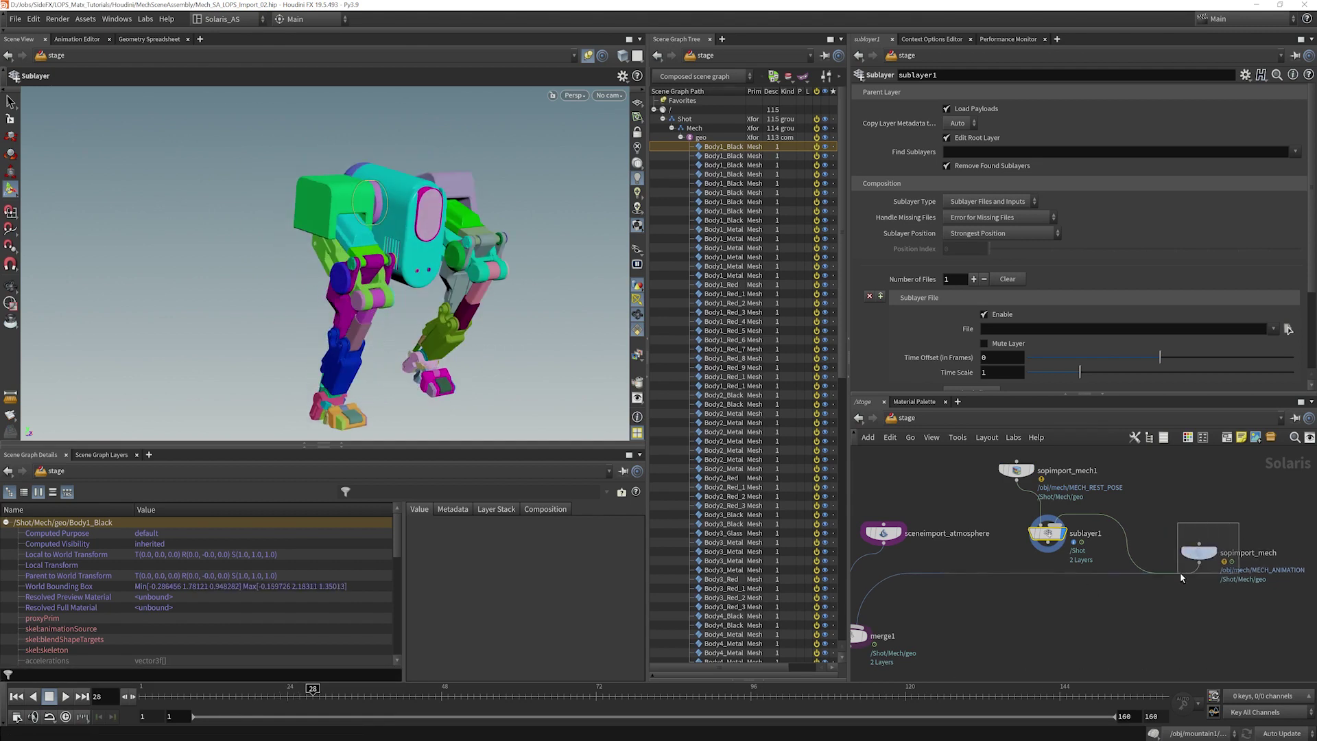
click(1195, 555)
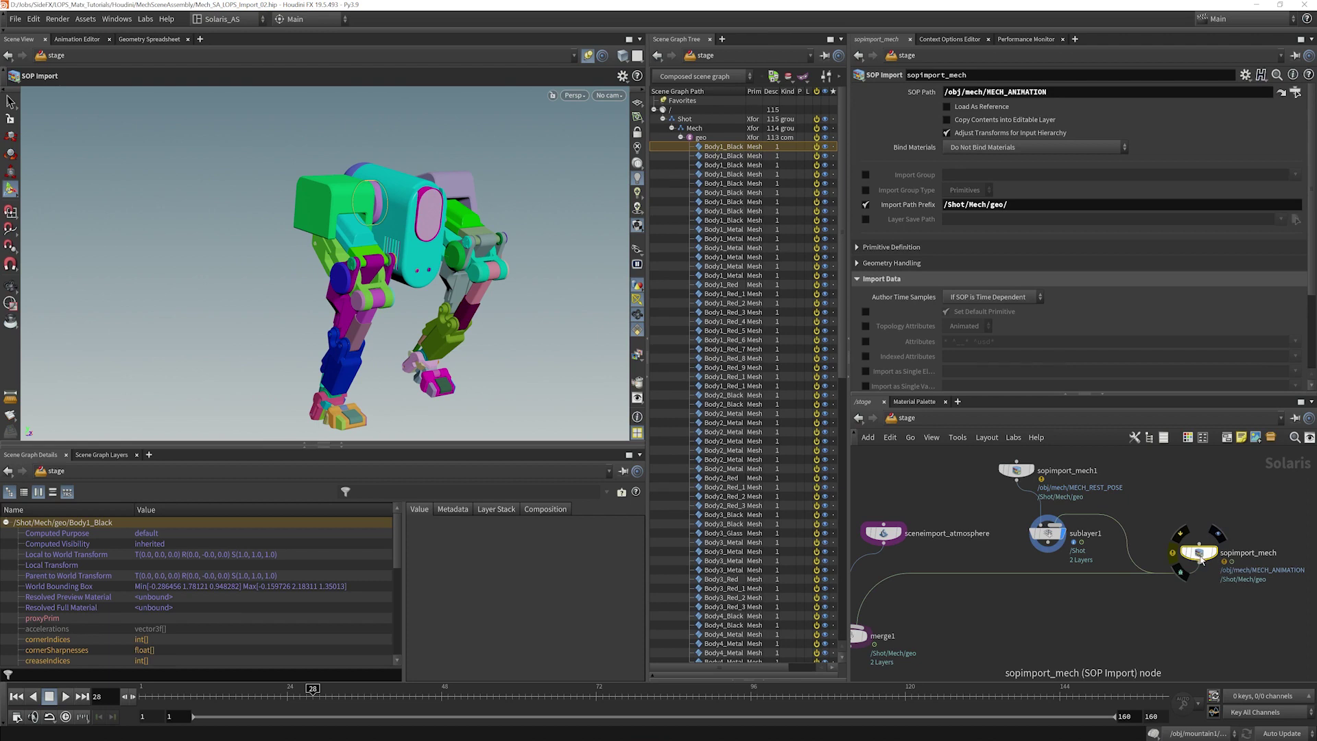
click(1019, 471)
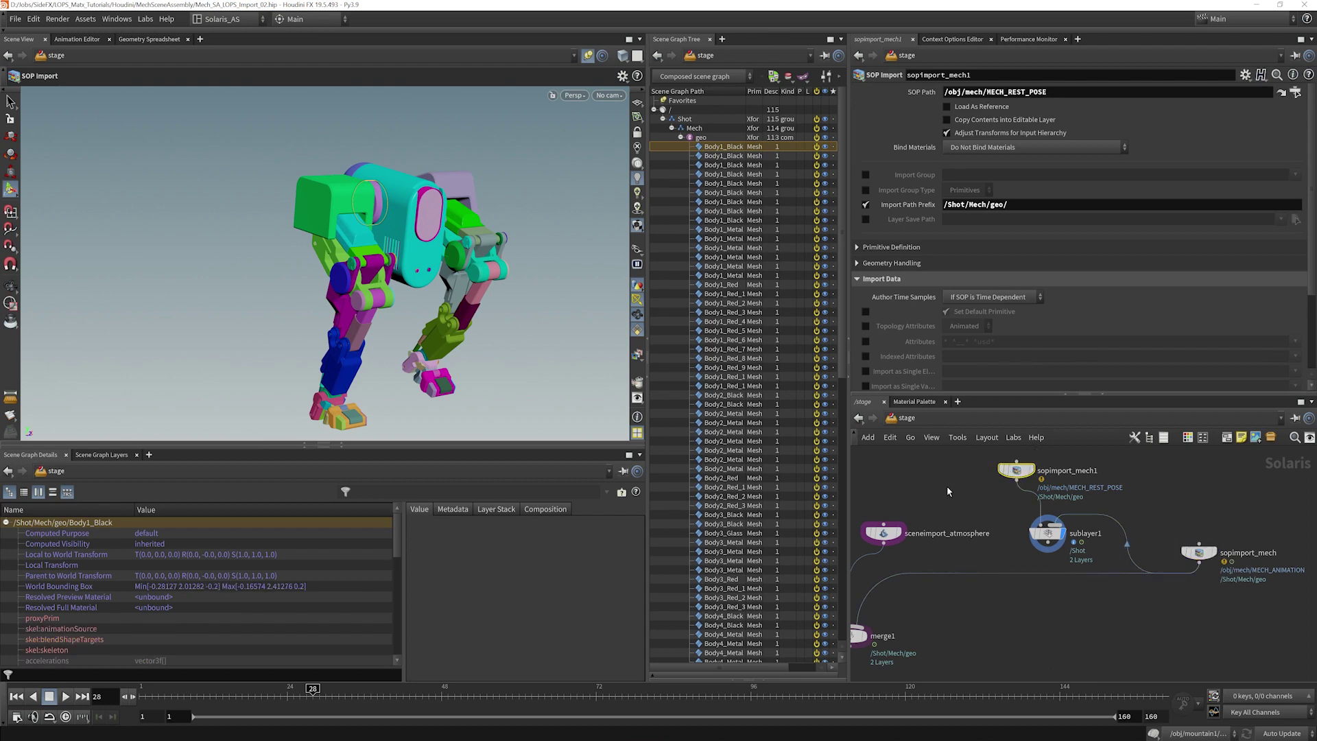
mouse_move(1017, 480)
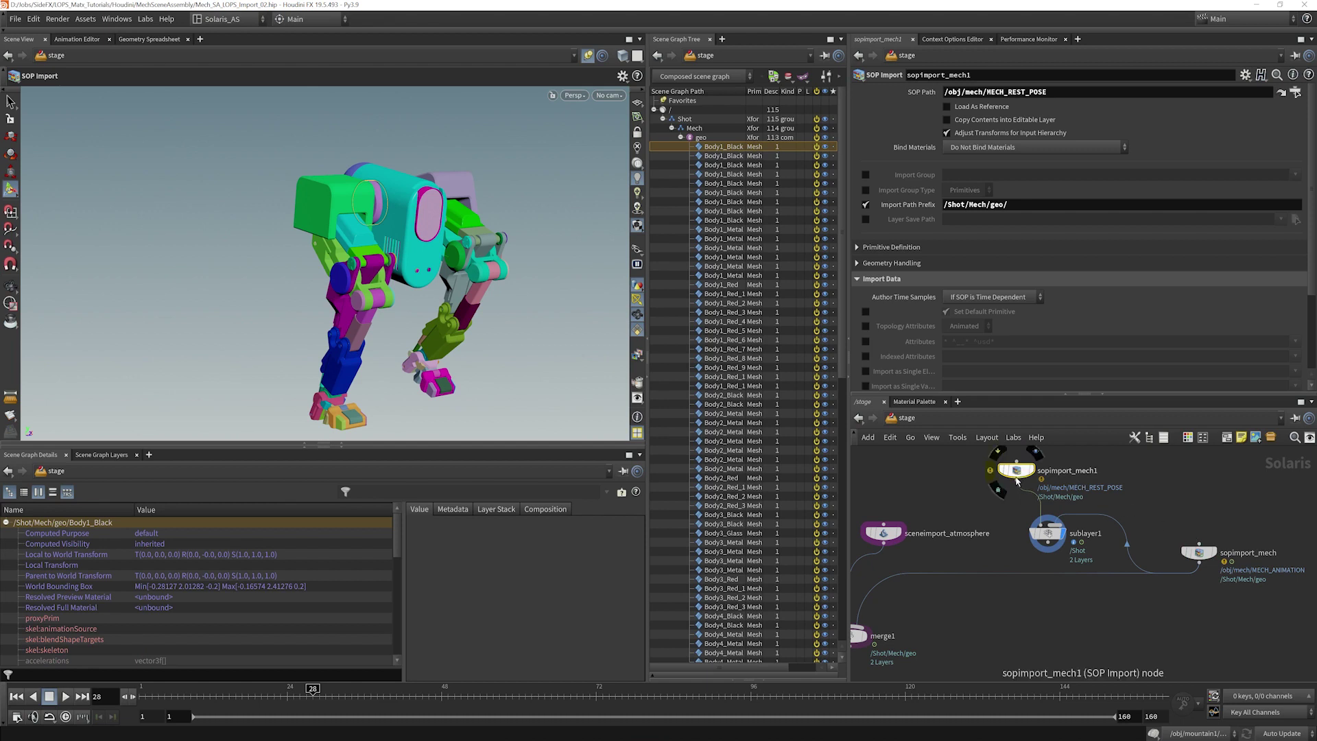
click(680, 138)
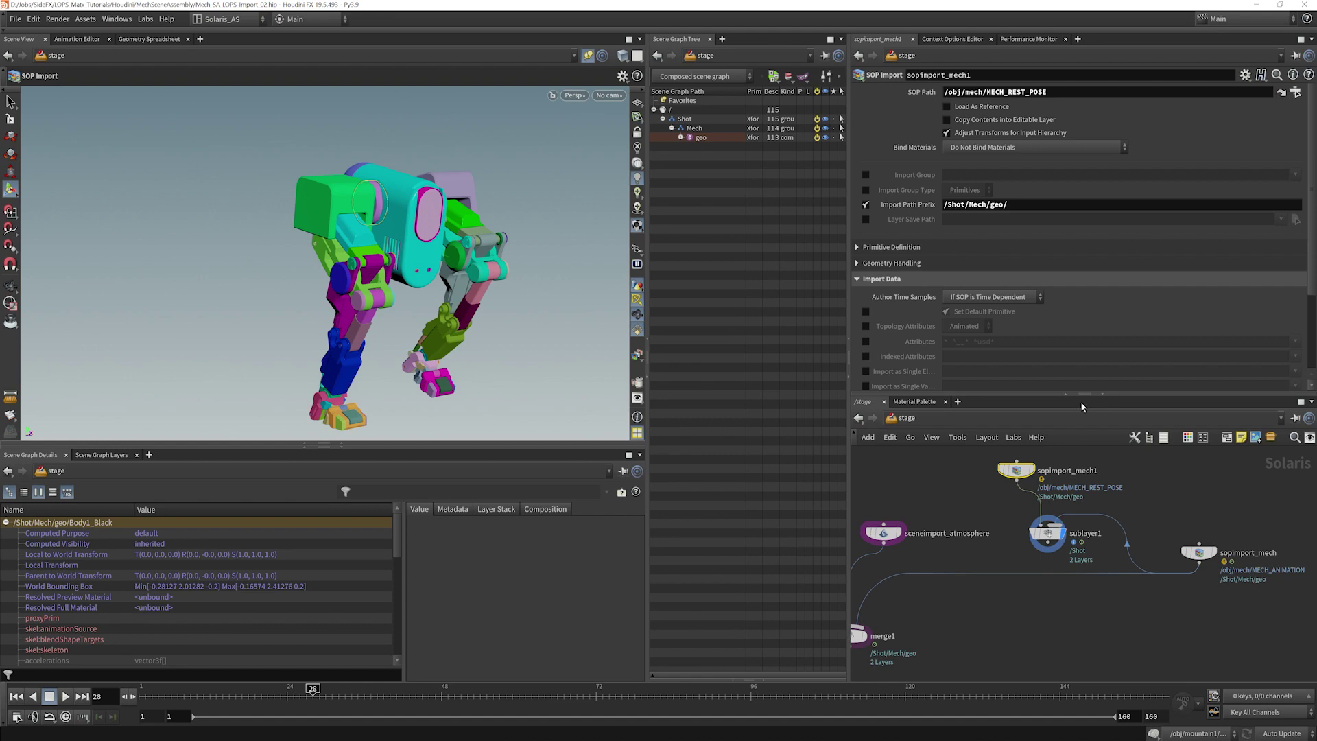
click(985, 91)
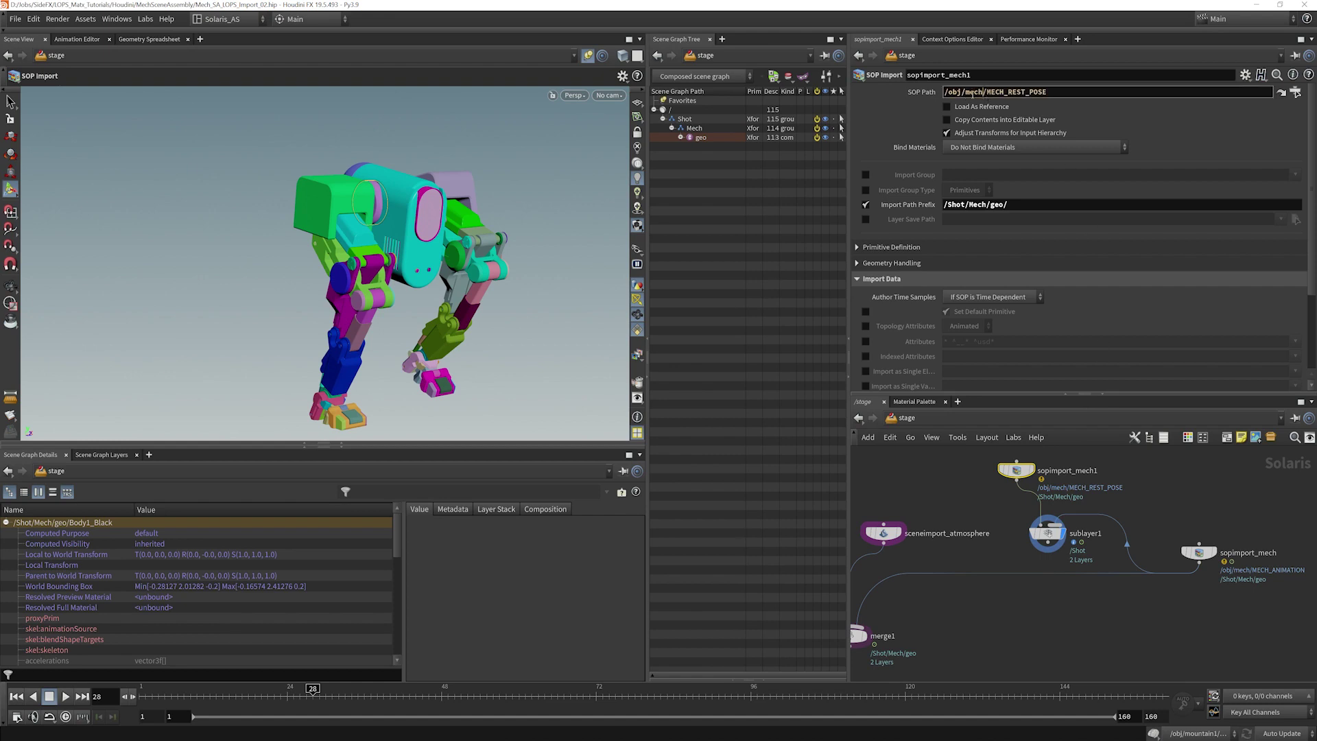
text(2)
click(950, 472)
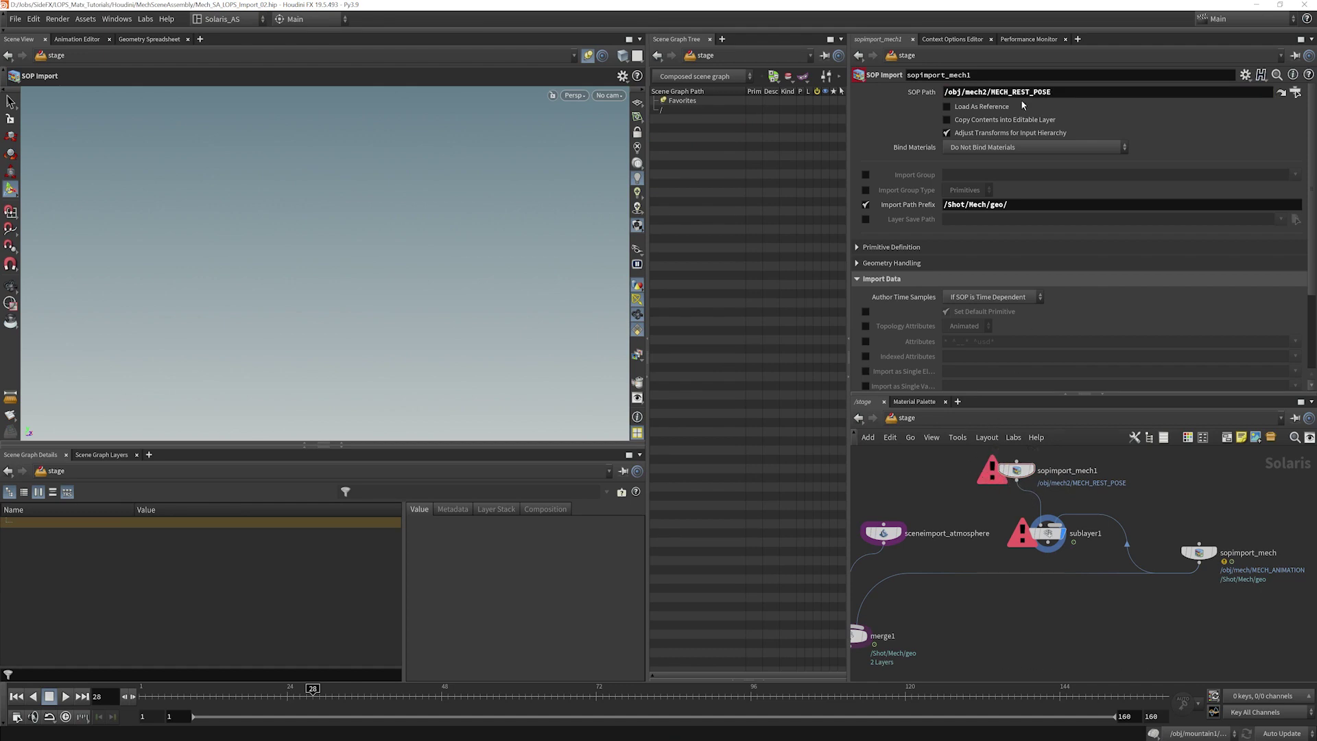
click(985, 92)
key(BackSpace)
key(Return)
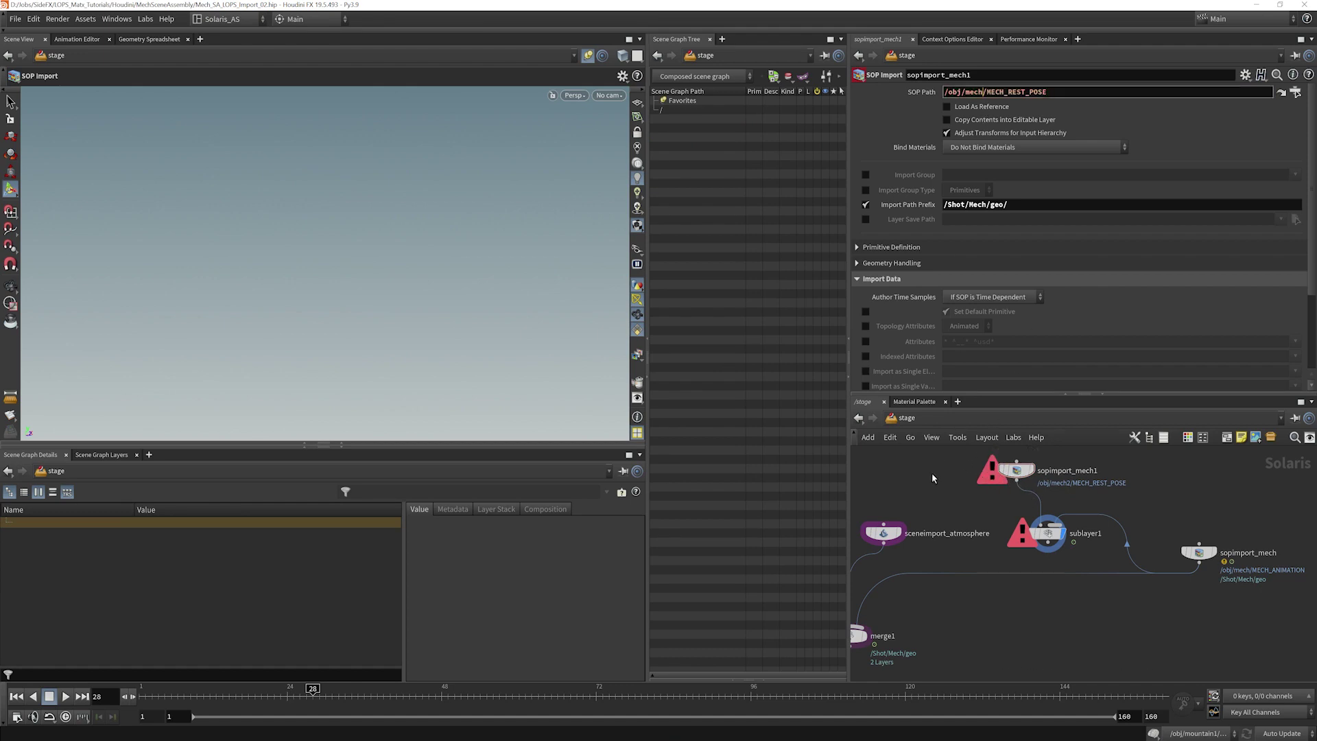
- Set the rest-pose import's path prefix to /Shot/Mech2/geo/ and scrub the timeline to frame 39
click(987, 205)
text(2)
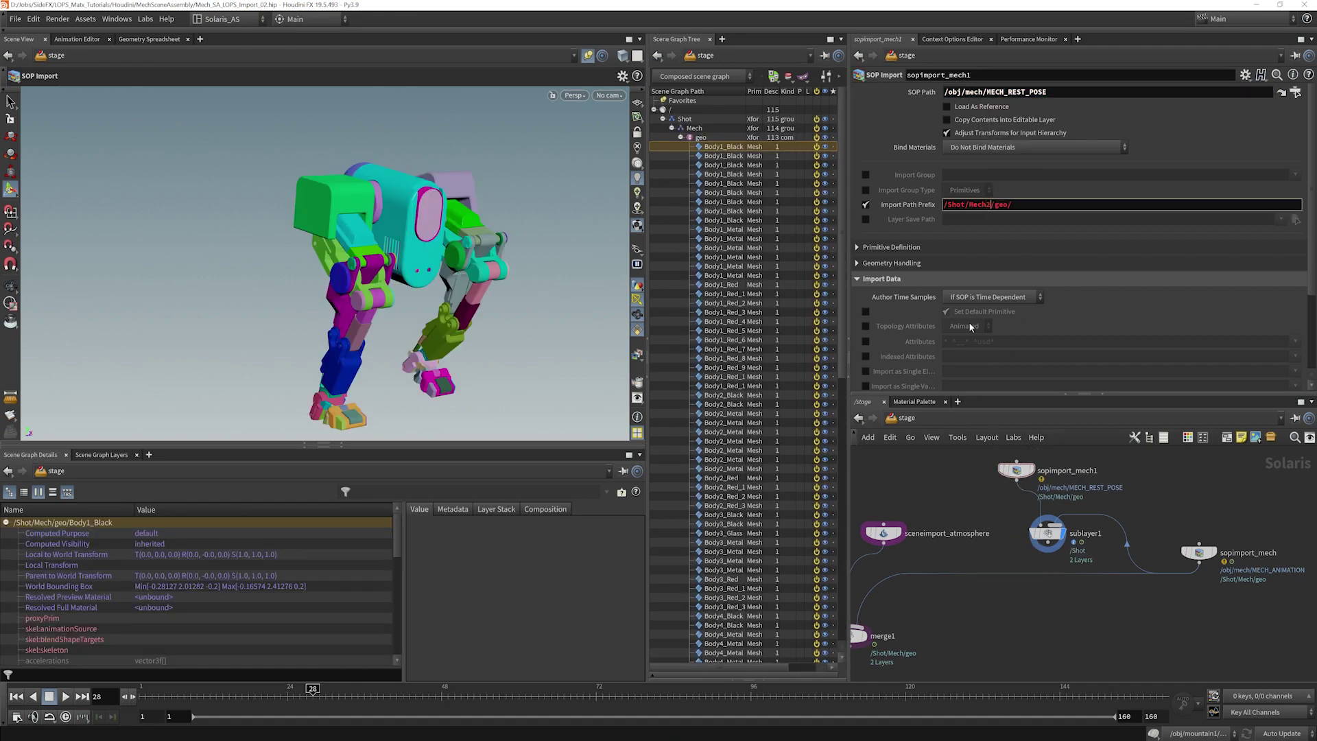
key(Return)
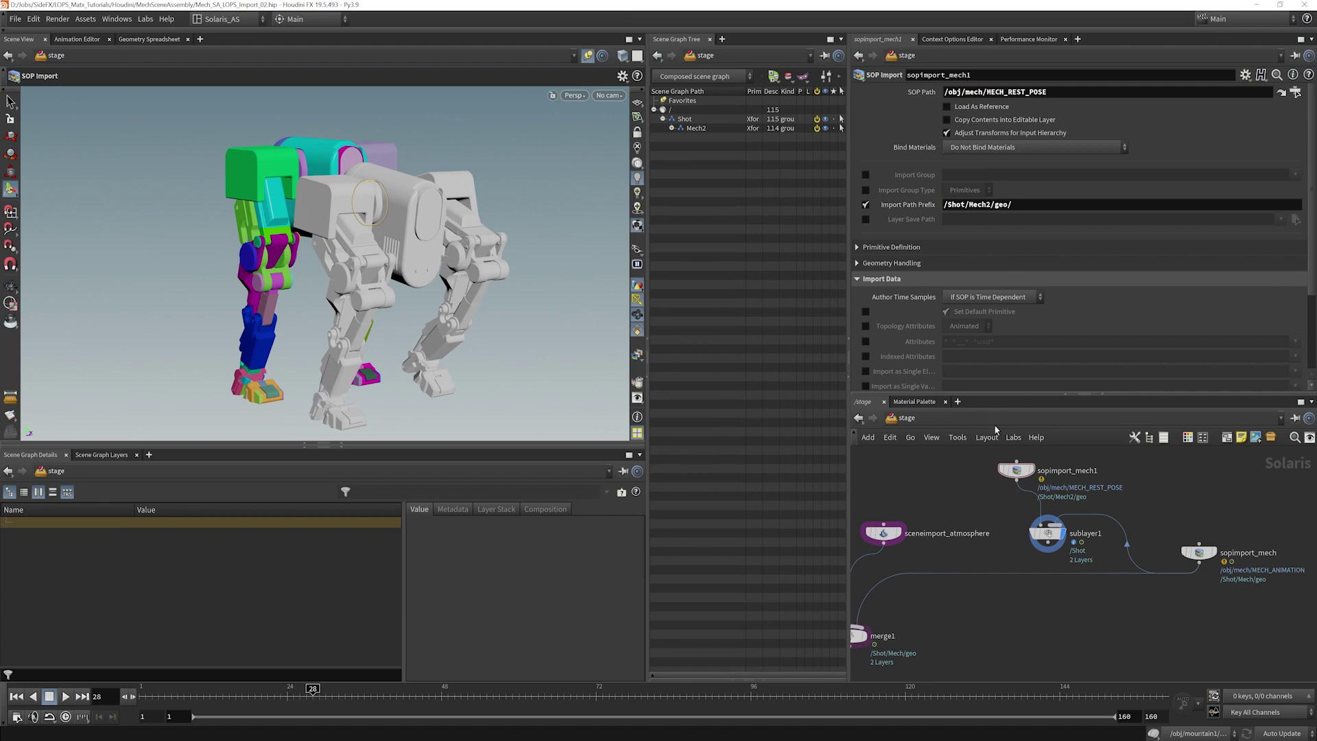
drag(288, 696, 383, 671)
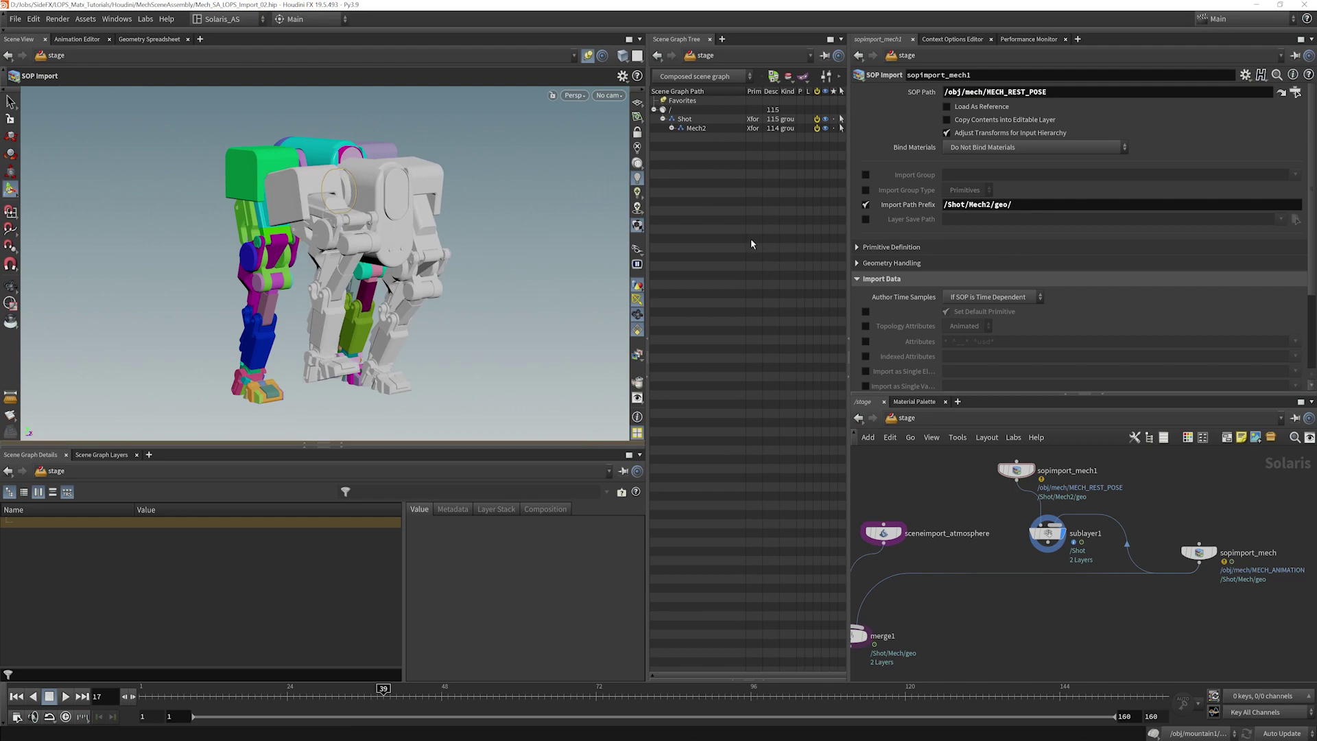
- Inspect the Sublayer node's scene graph, selecting the Mech and Mech2 primitives in turn to compare which geometry each holds
click(671, 128)
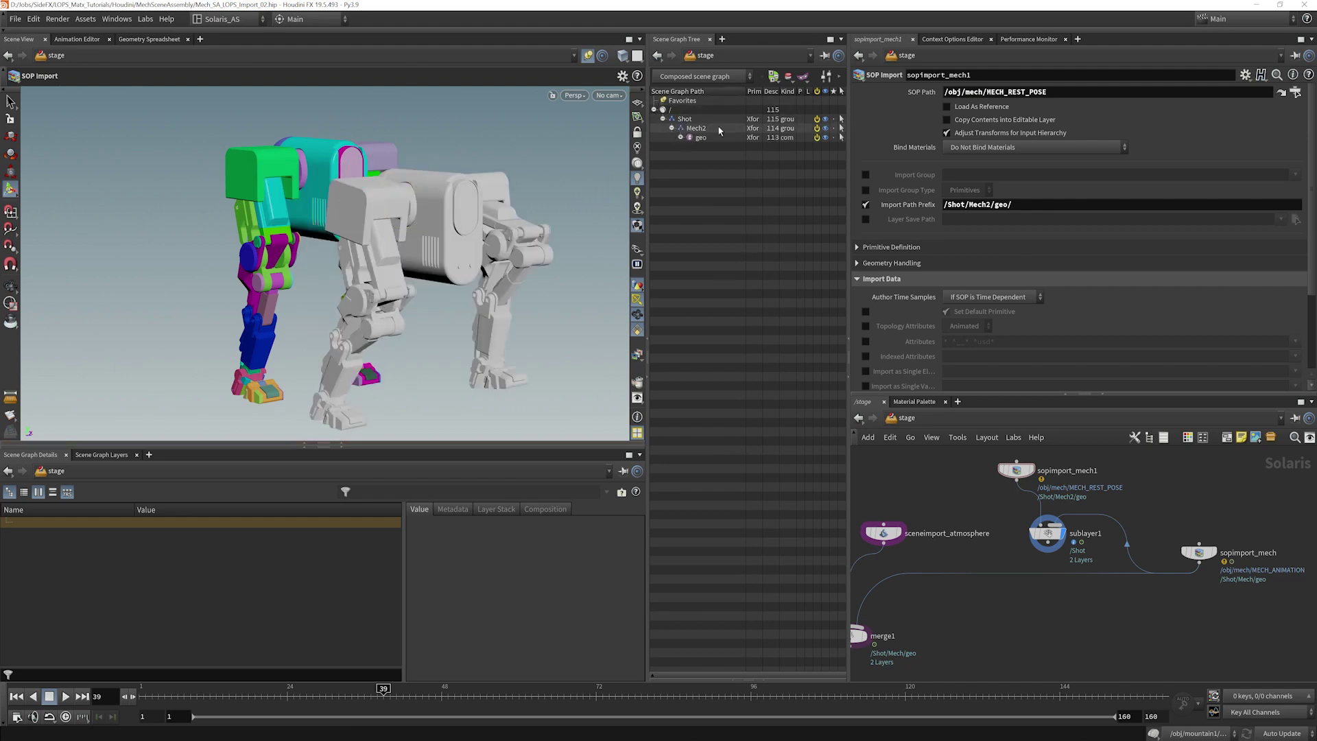
click(671, 128)
click(1042, 536)
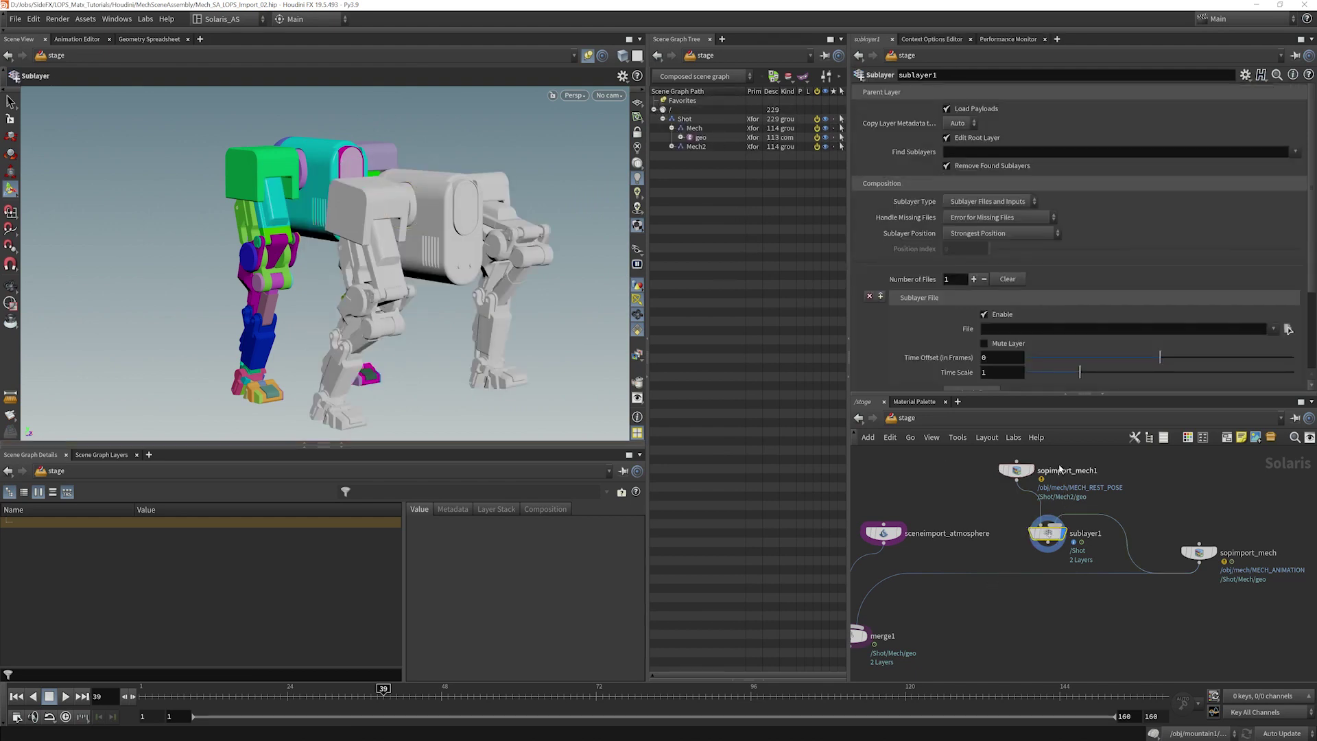
click(694, 128)
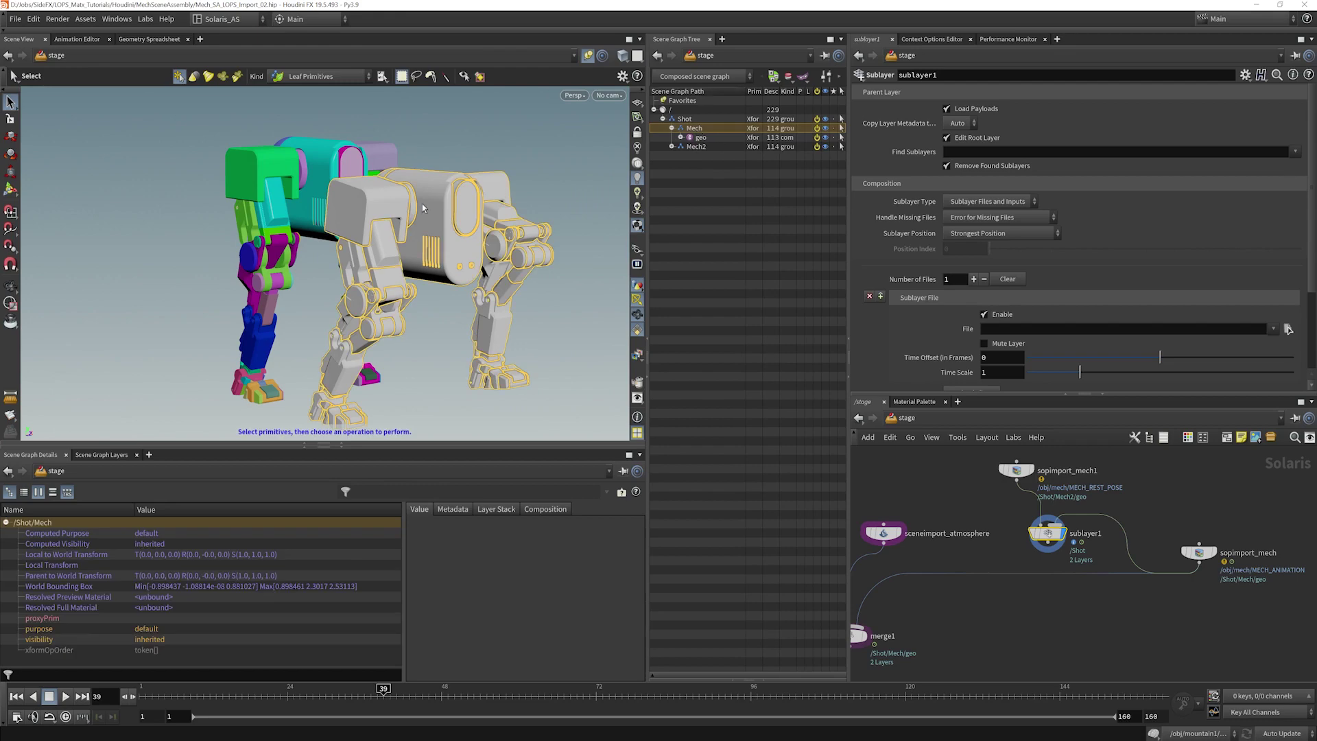
click(696, 147)
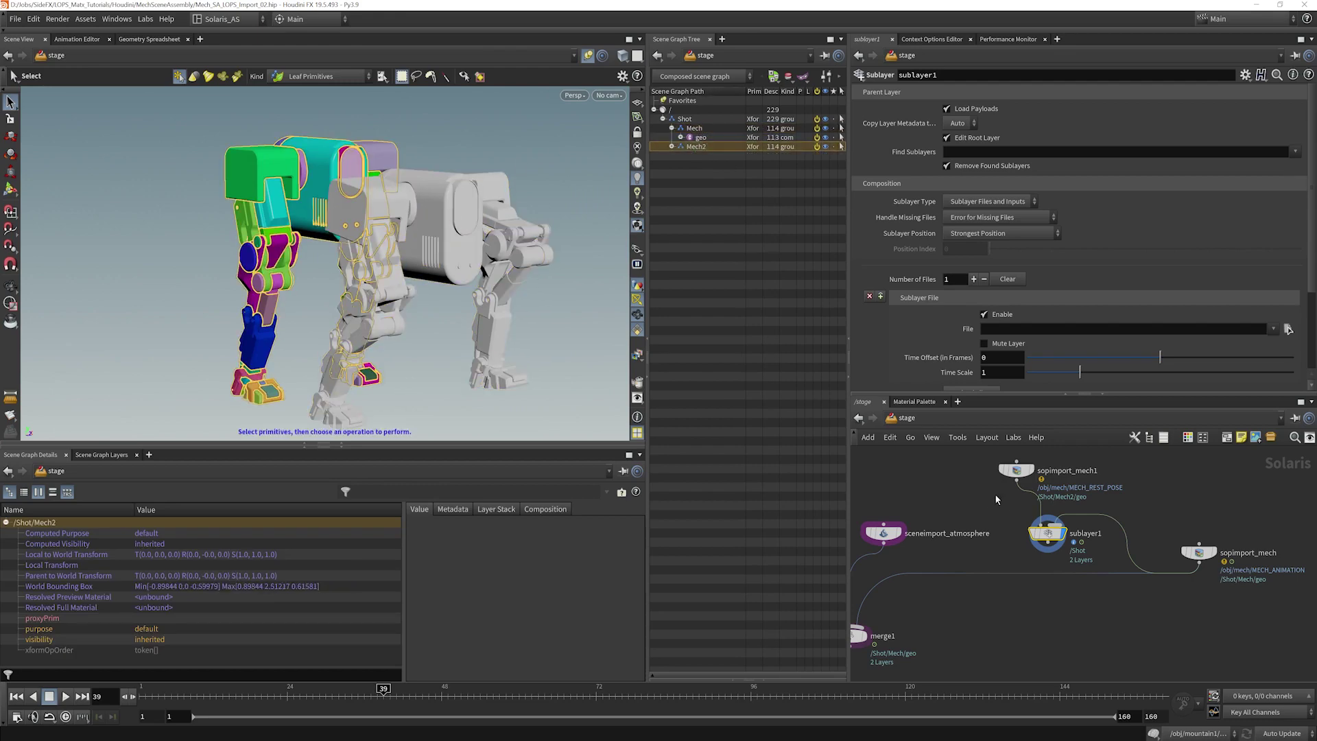
- Restore the rest-pose import's path prefix to /Shot/Mech/geo/
click(1016, 470)
click(993, 205)
key(BackSpace)
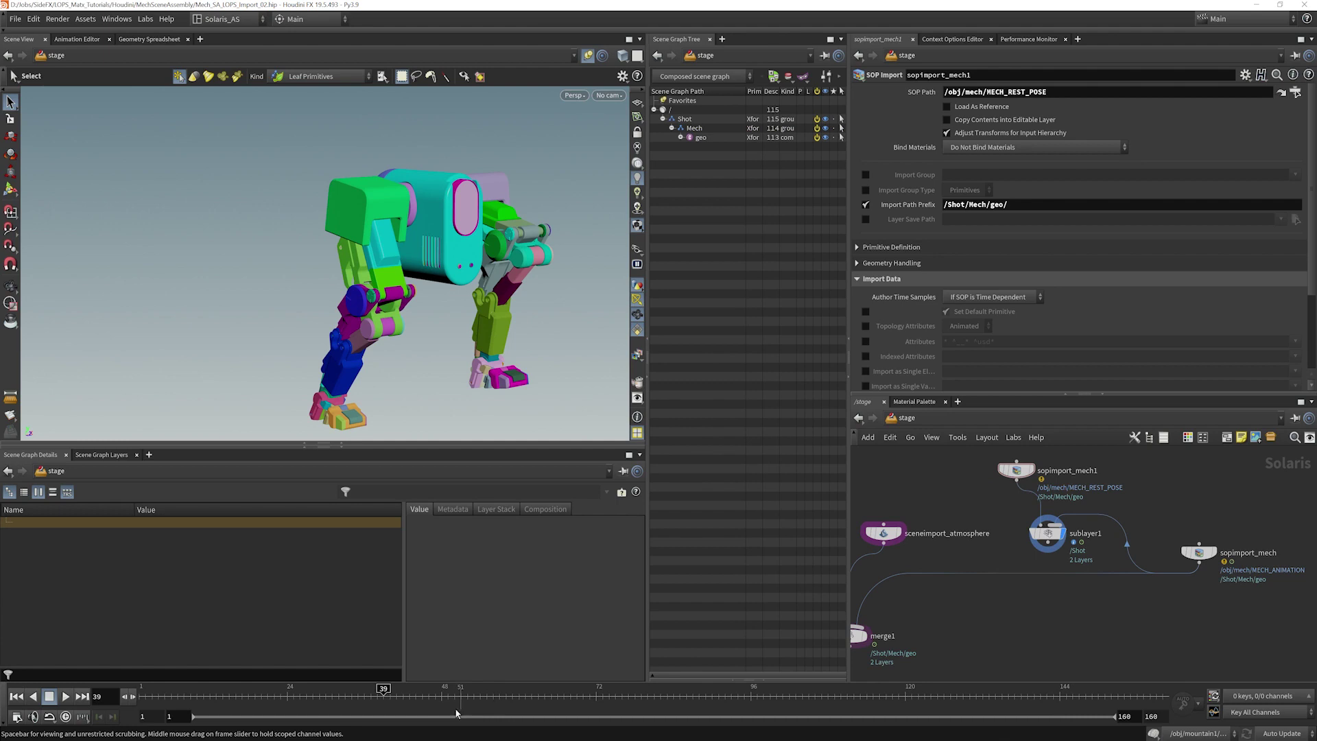
- Scrub the layered mech animation, check the animated import's settings, and stop at frame 38
drag(387, 691, 430, 691)
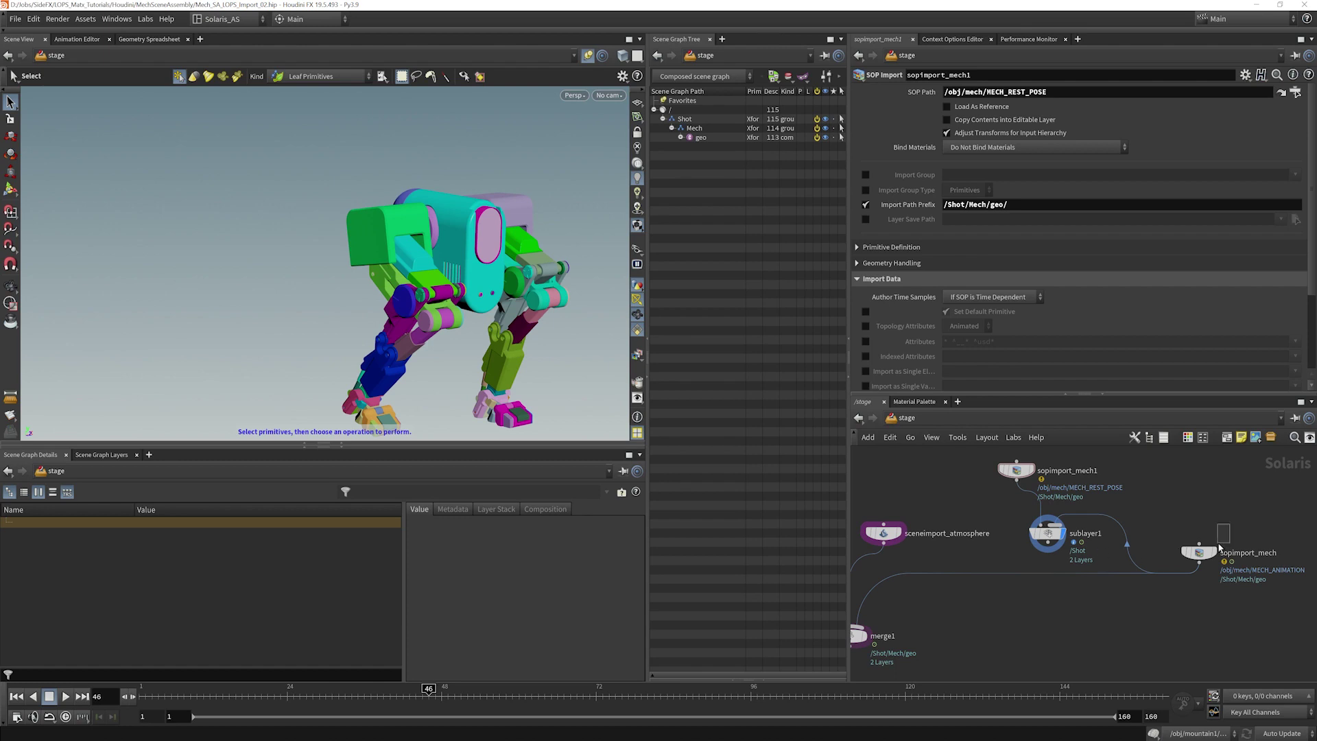
click(1199, 554)
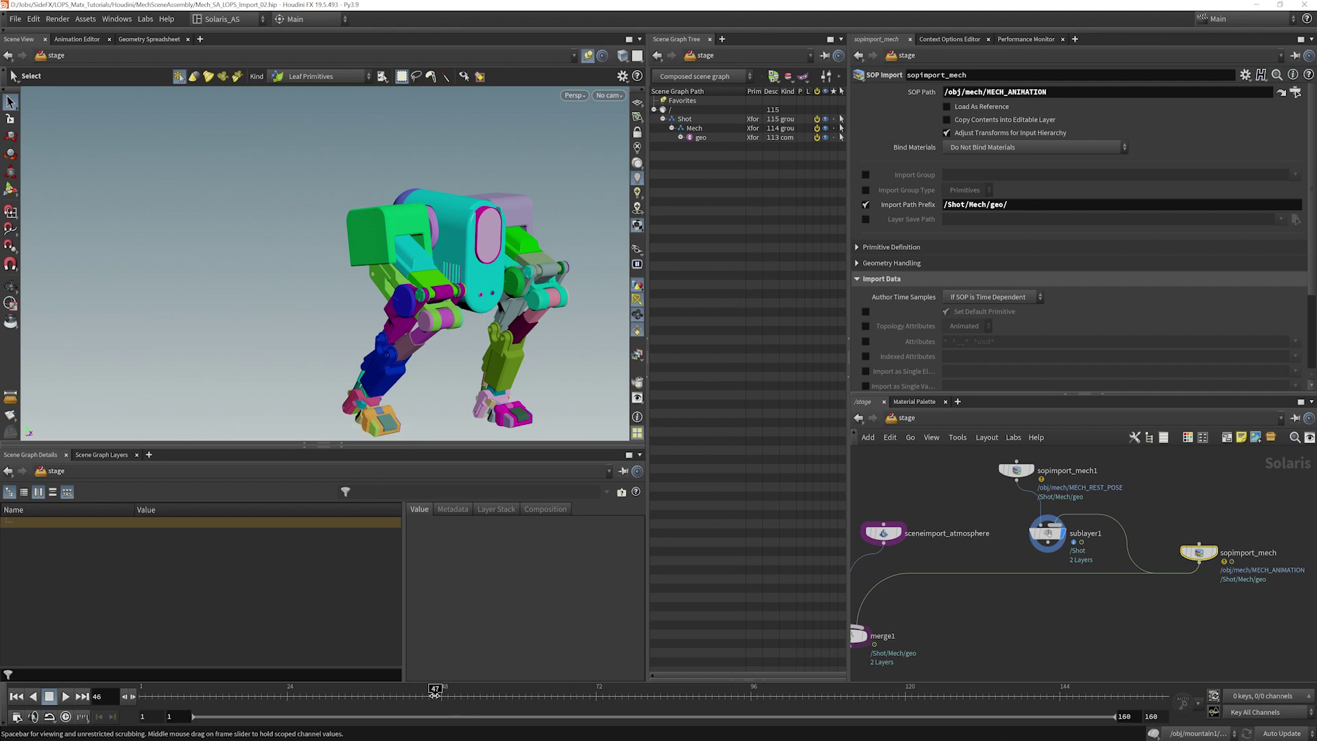
drag(433, 689, 264, 645)
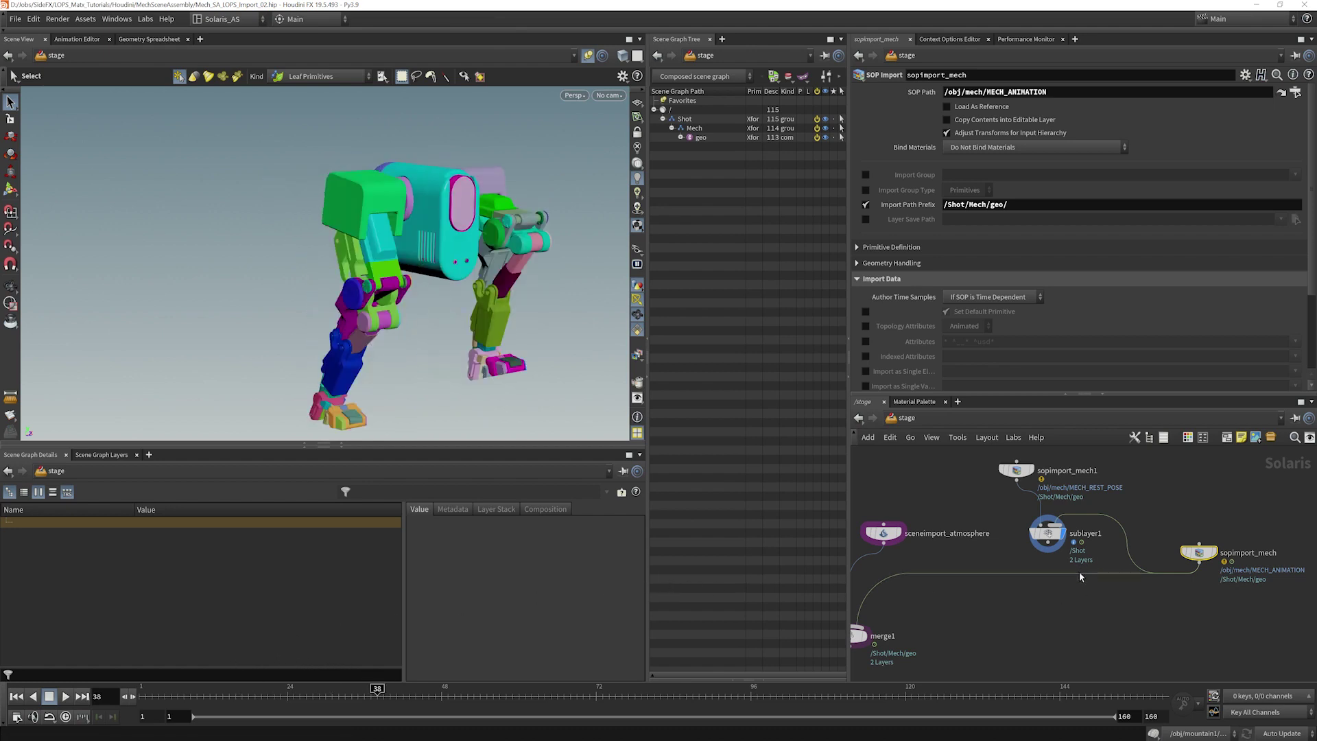
- Rearrange the Sublayer node and its two SOP imports so both imports sit above it
mouse_move(1080, 571)
mouse_down()
mouse_move(1048, 541)
mouse_move(1056, 560)
mouse_up()
drag(1189, 551, 1134, 515)
mouse_move(1019, 472)
mouse_down()
mouse_move(1048, 472)
mouse_move(1031, 469)
mouse_up()
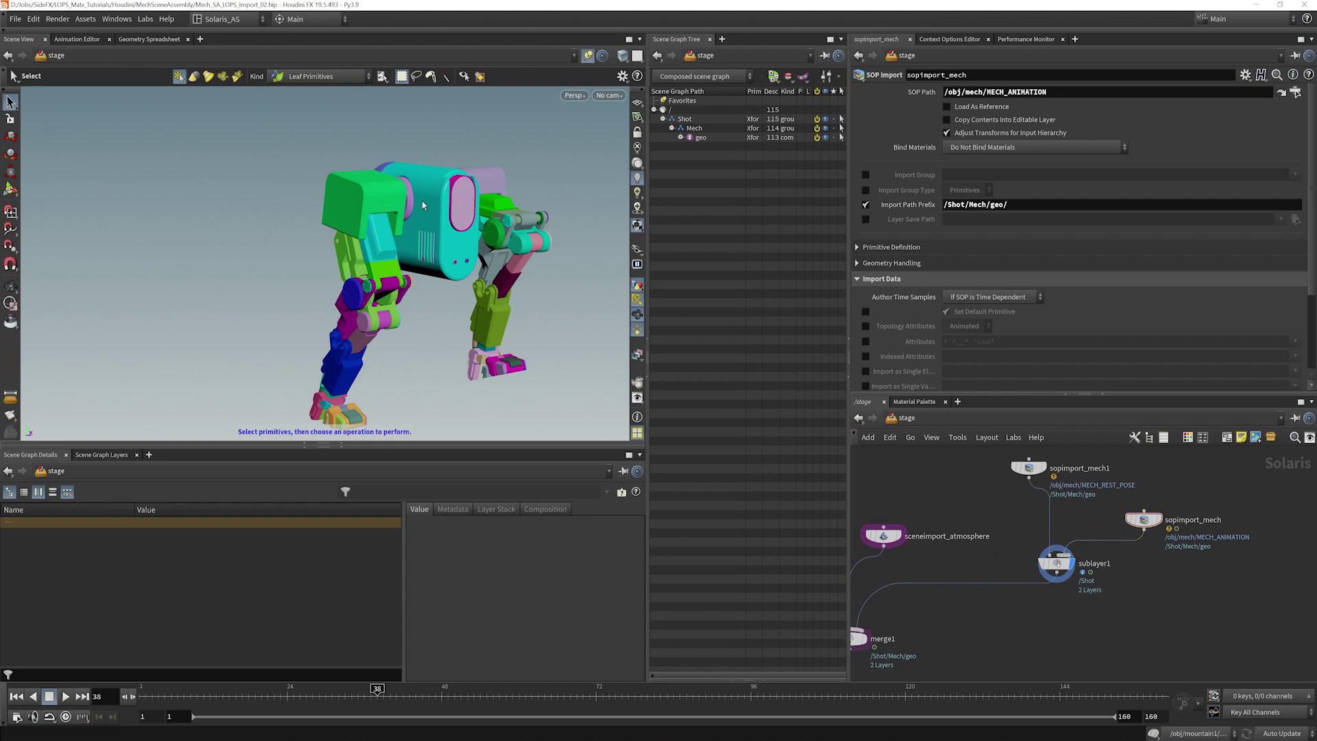
- Switch to the object level, make the scene view follow the network, and open the mech object's geometry network
click(904, 420)
click(923, 483)
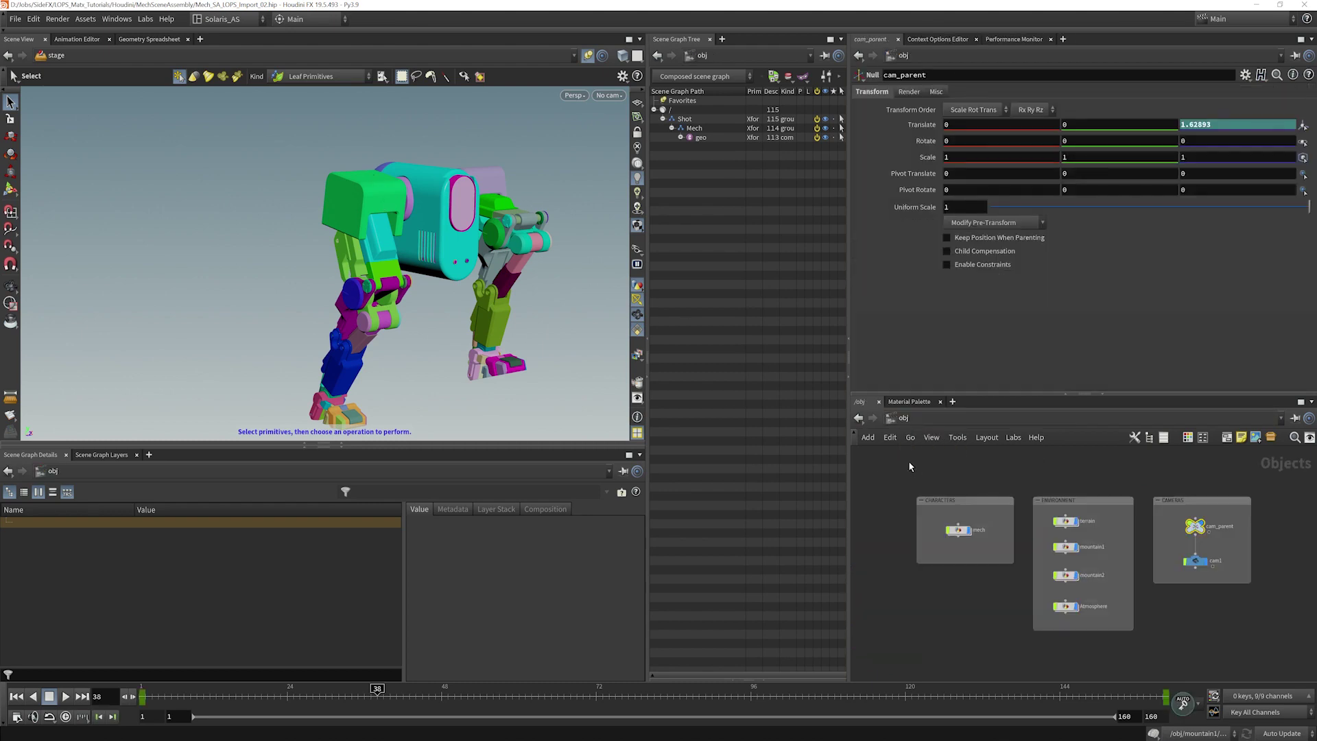
click(588, 57)
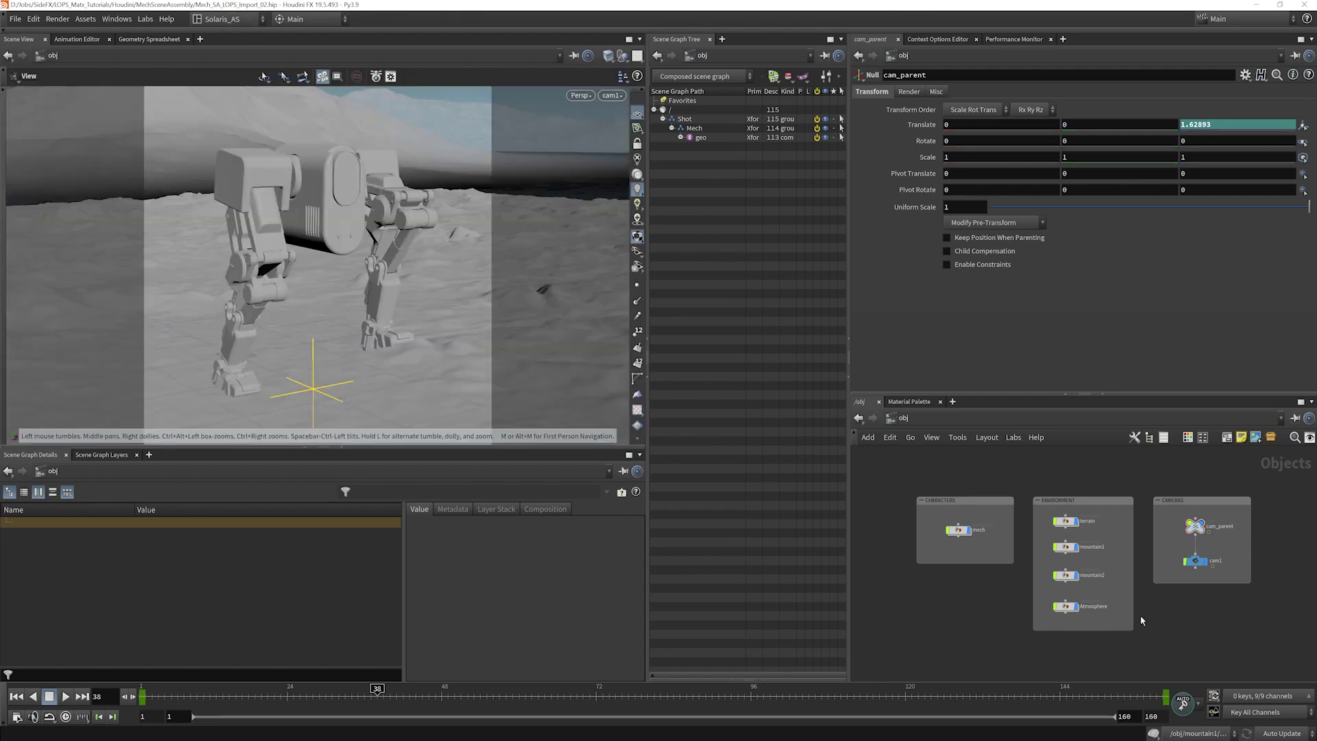
double_click(964, 529)
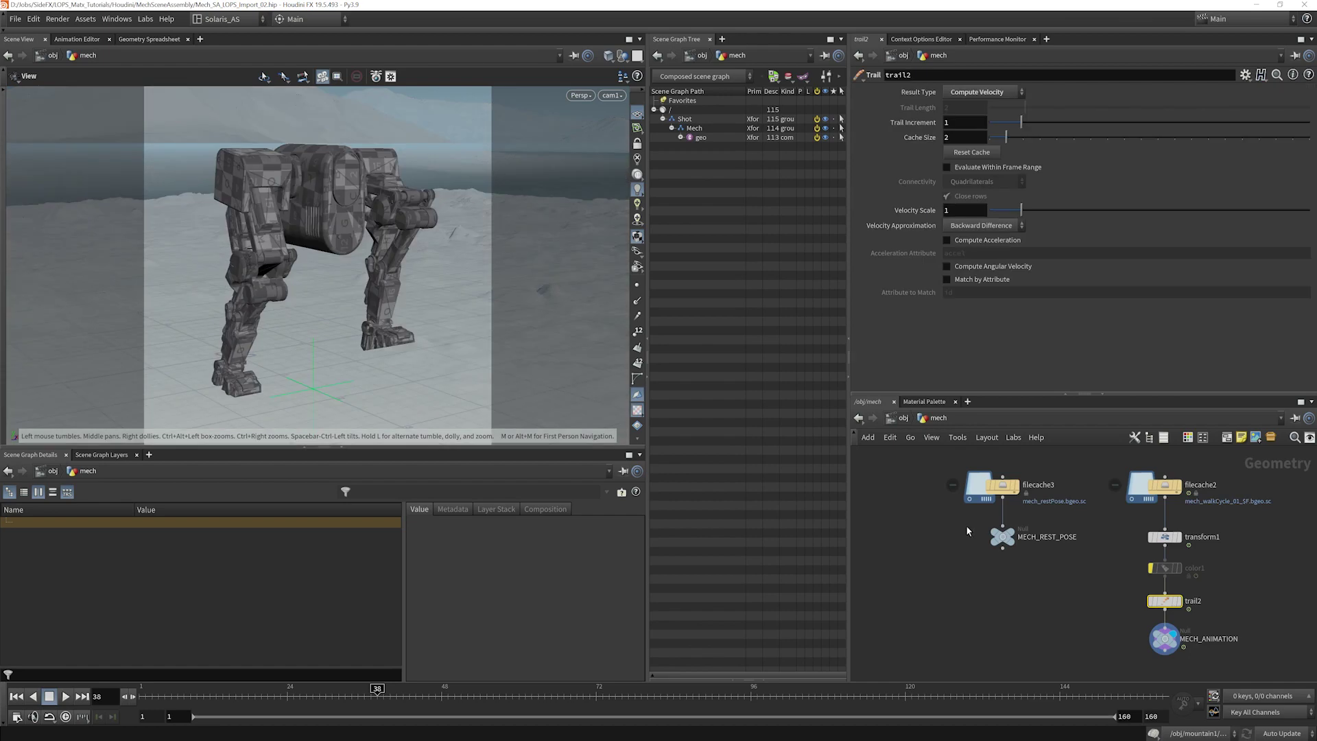
middle_drag(1027, 602, 906, 578)
scroll(932, 583, up, 3)
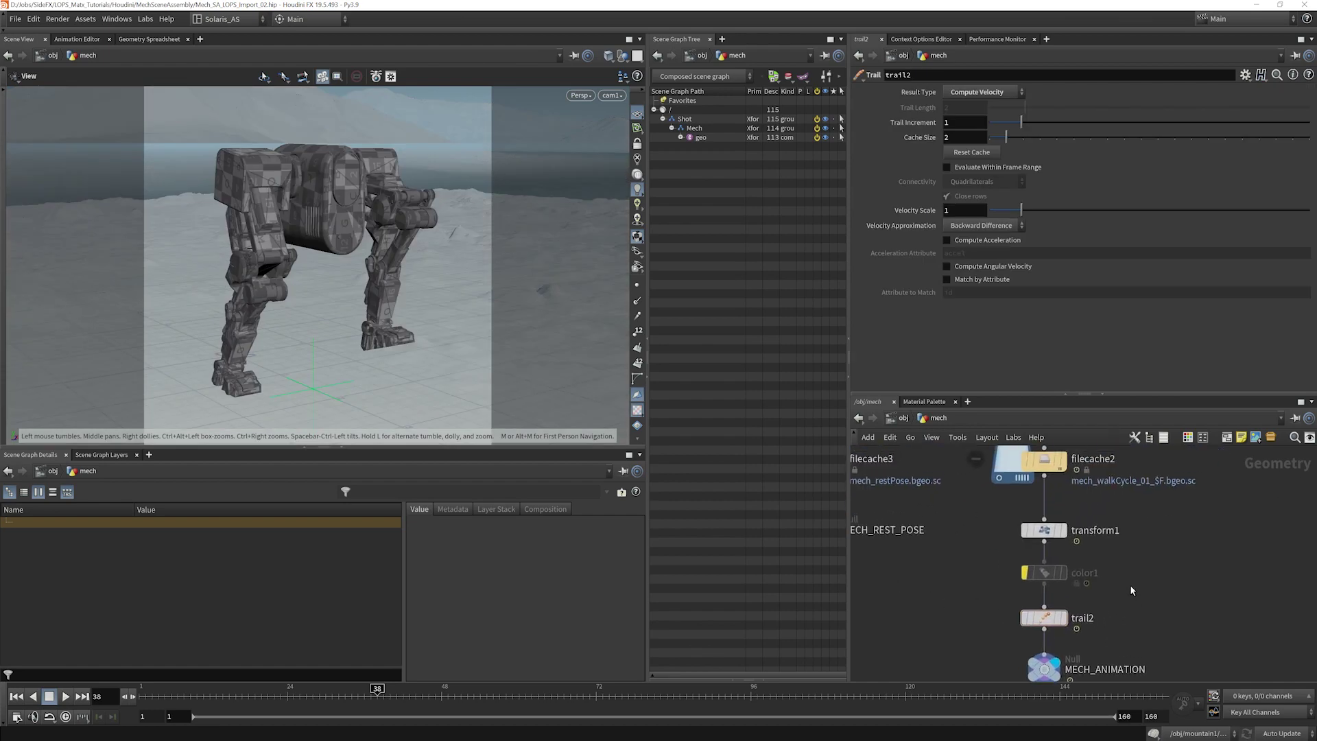
- Enable the bypassed color1 node in the mech's animation branch to tint the animated geometry purple
click(1019, 547)
click(1043, 572)
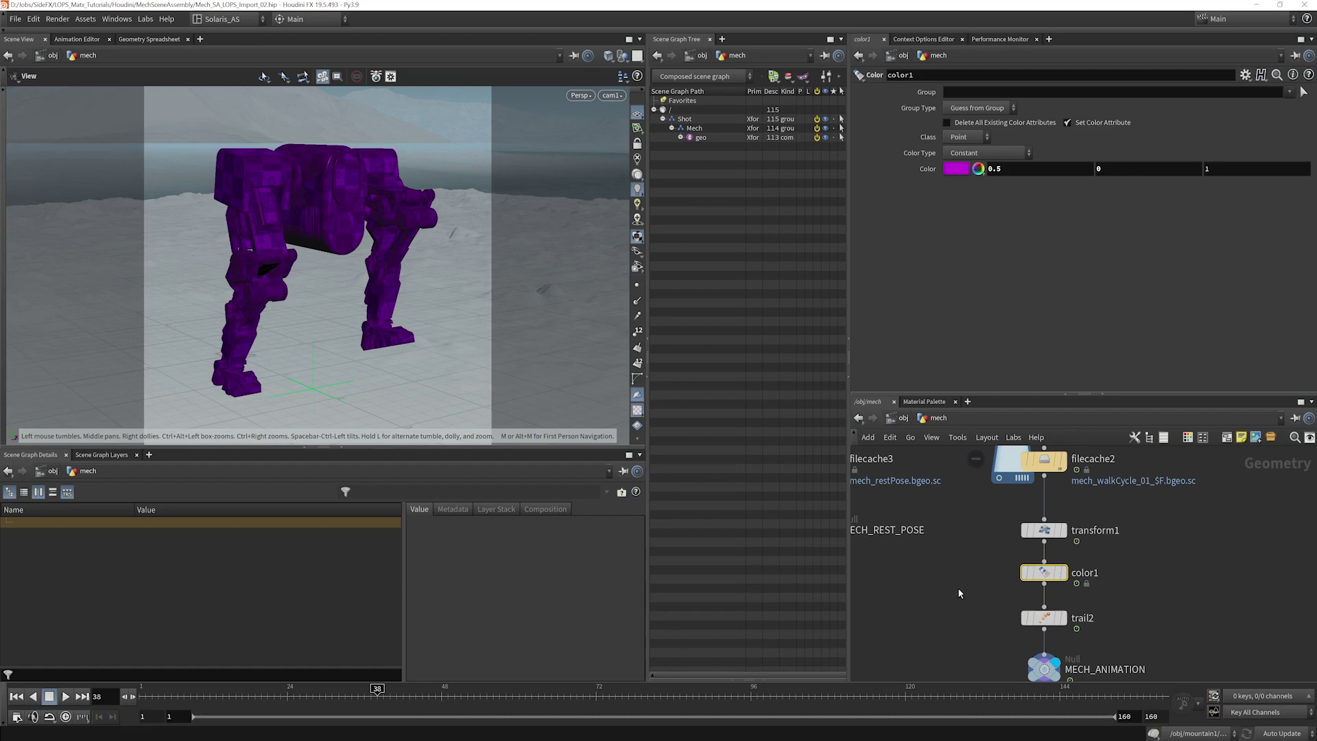
middle_drag(958, 594, 1004, 568)
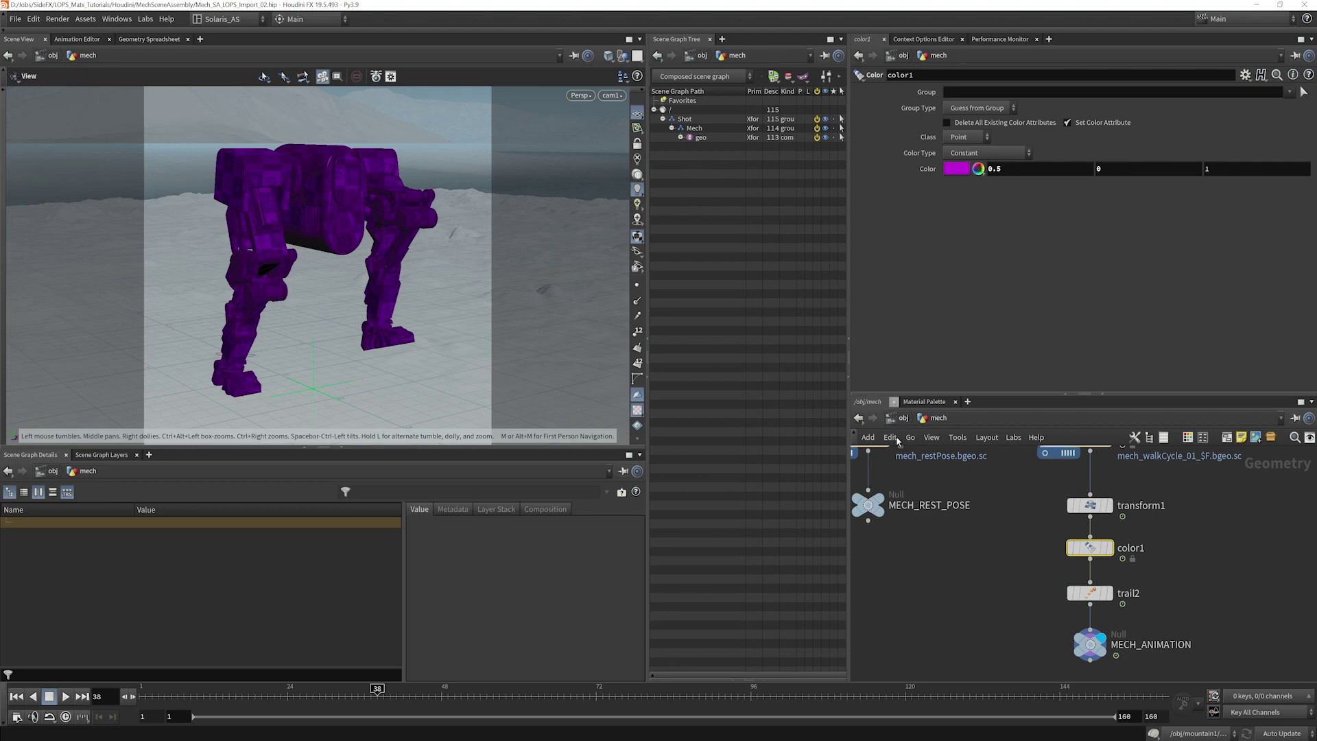
- Return to the stage network and compare the displayed rest-pose import with the Sublayer node's result
click(902, 420)
click(926, 521)
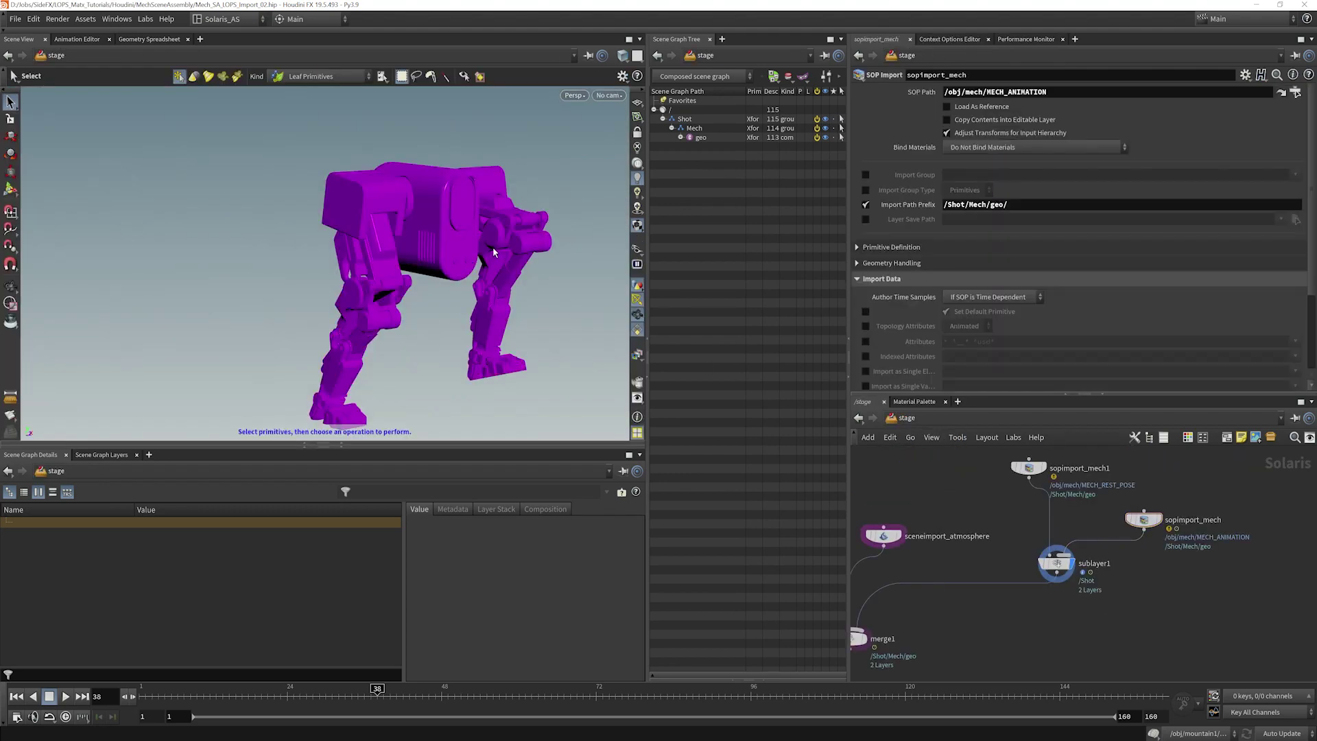
click(1043, 471)
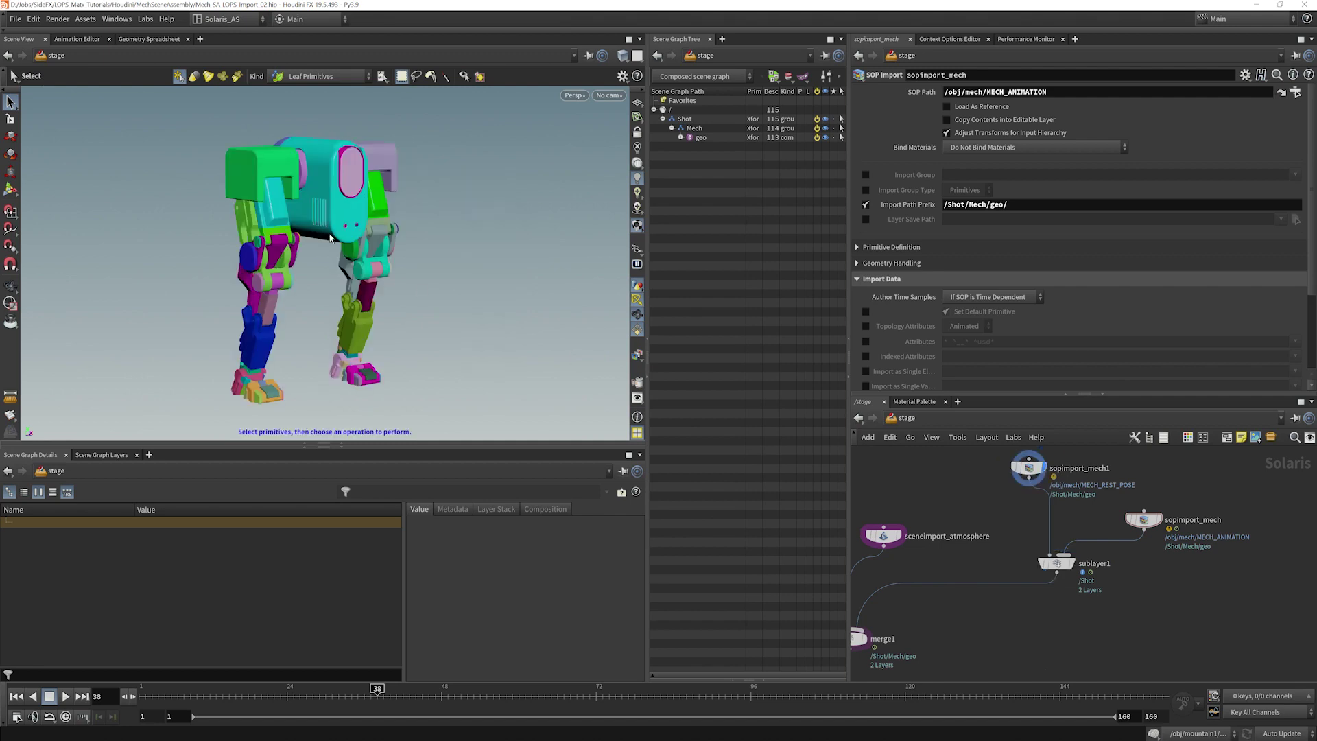
click(1070, 563)
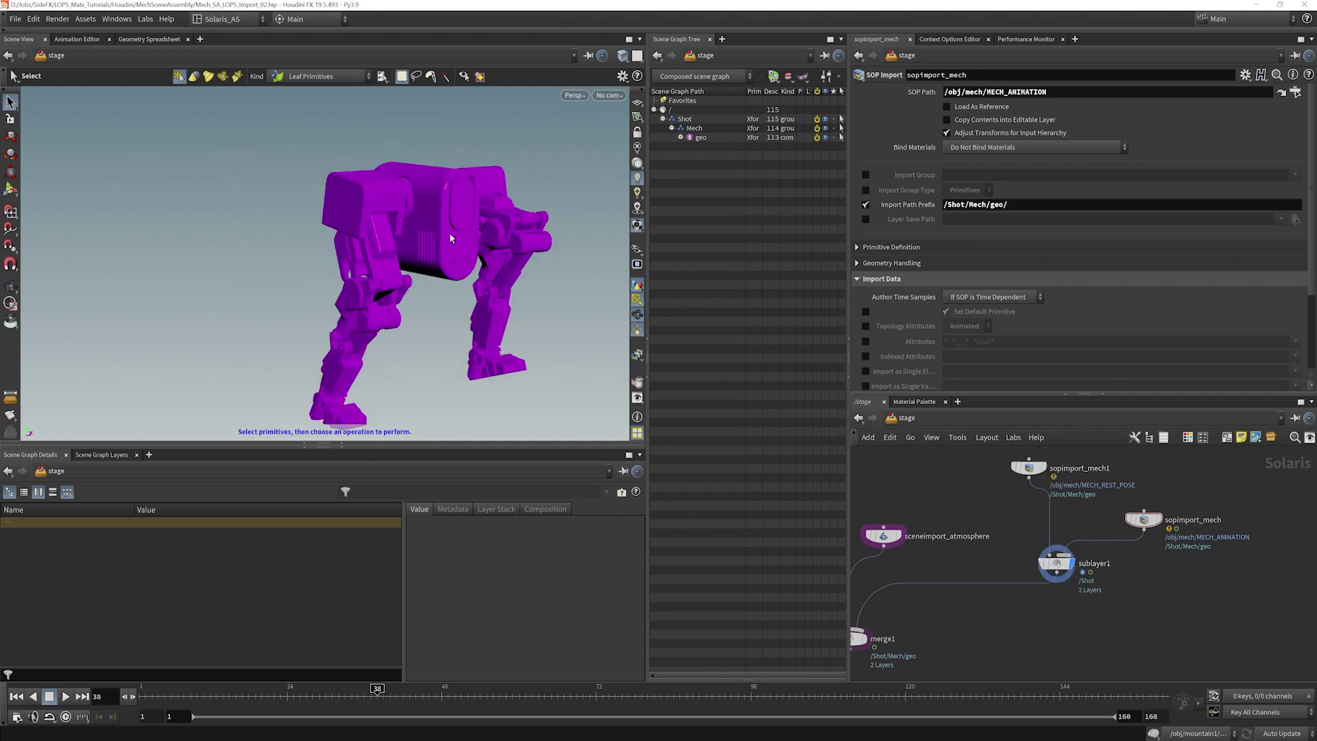
- Expand the geo primitive, select Body1_Black_3, and examine its primvars:displayColor values in the scene graph details
drag(1144, 519, 1135, 516)
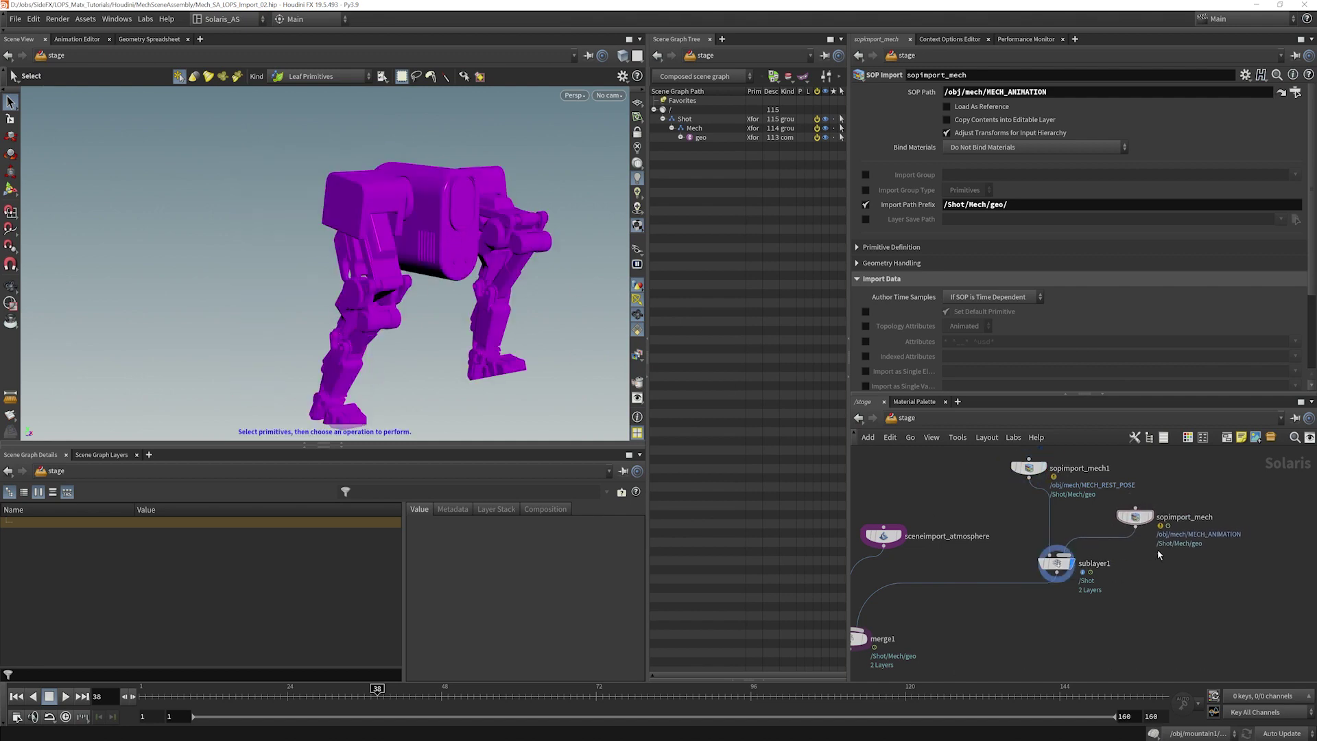
click(681, 137)
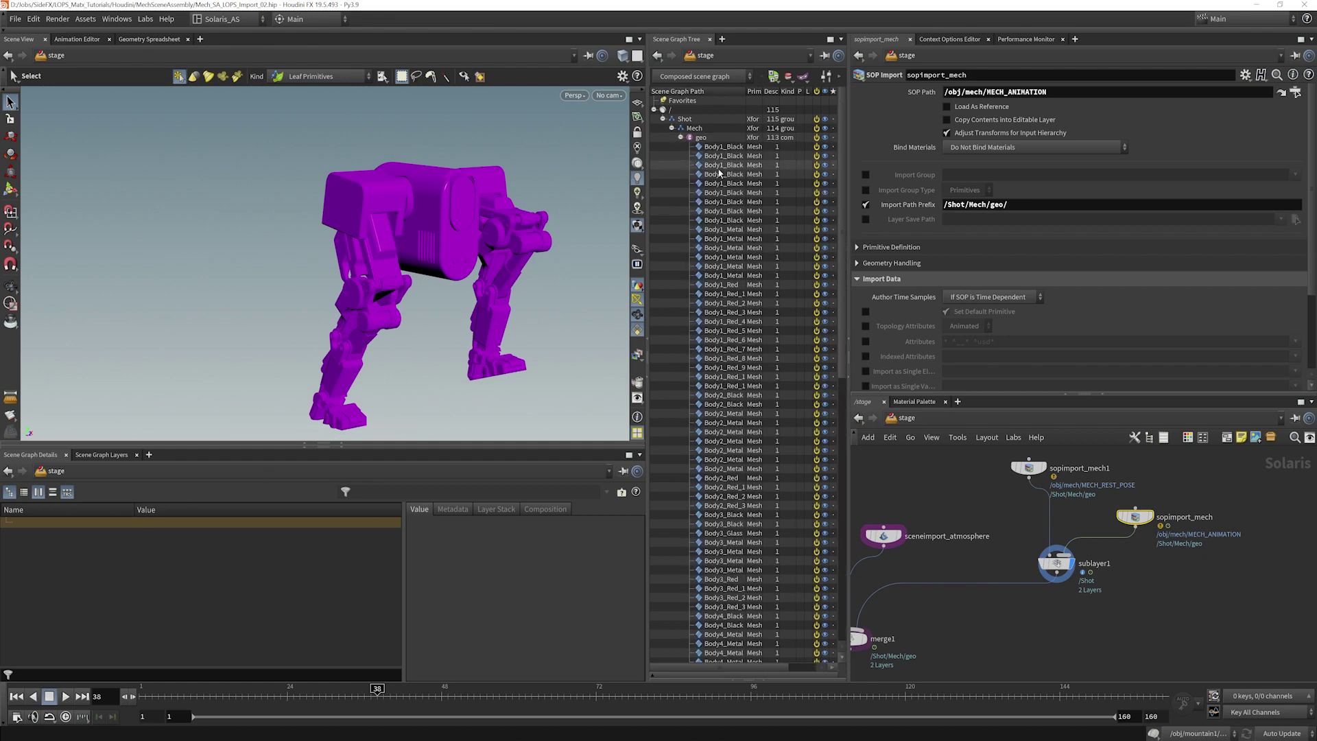
click(724, 174)
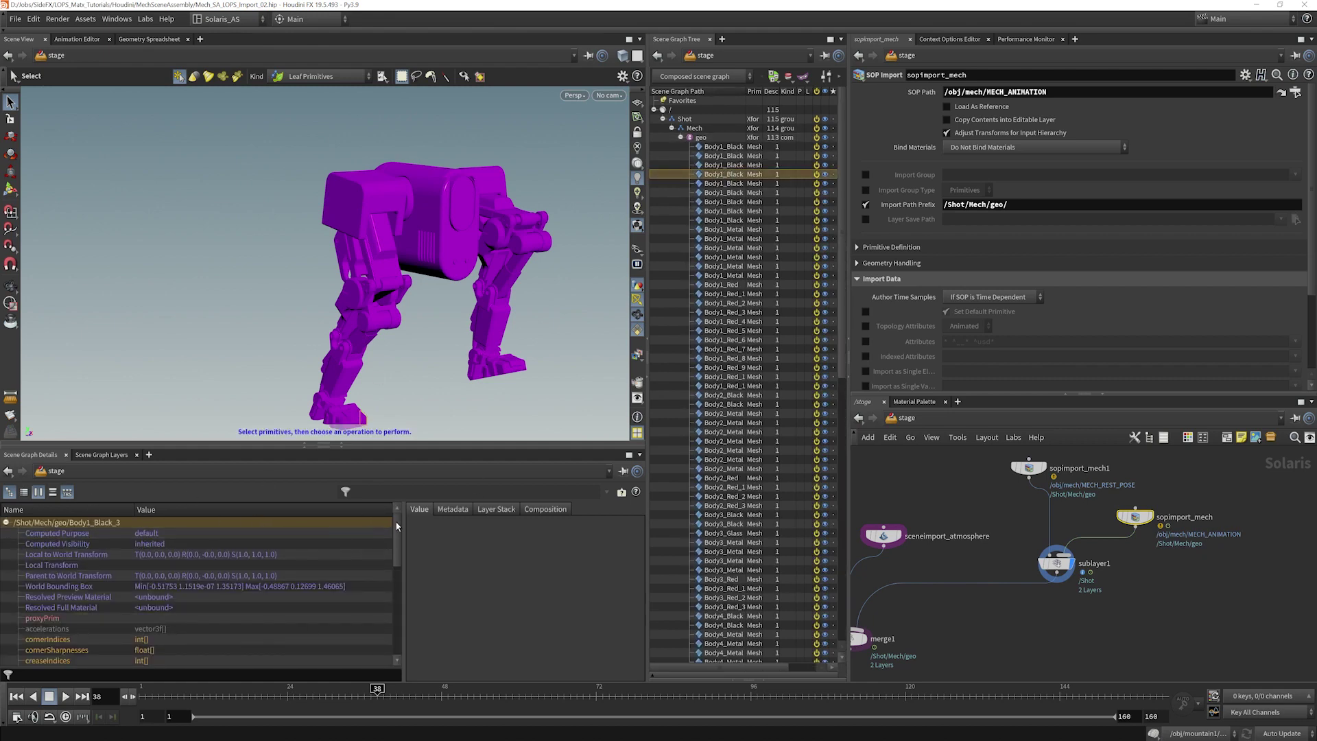
drag(397, 532, 391, 614)
click(90, 572)
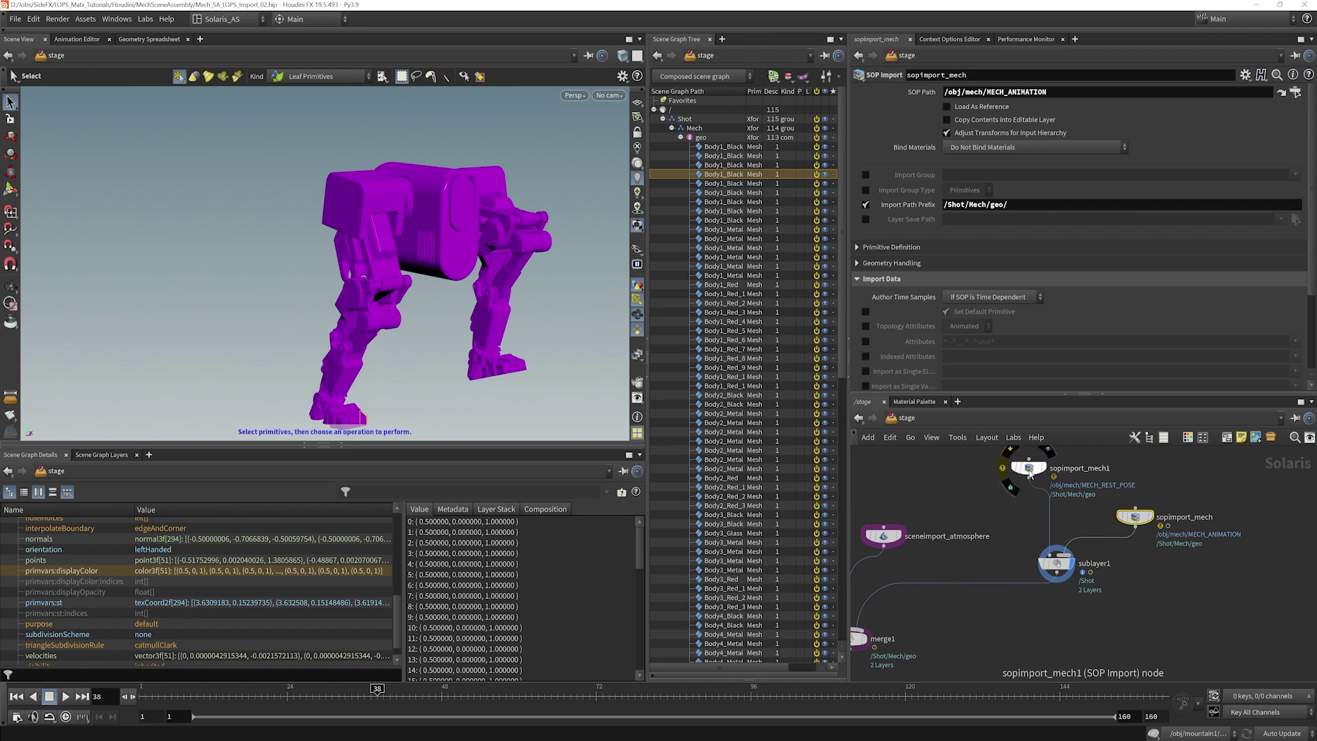
- Set the Sublayer node's sublayer position to Weakest Position for comparison, and return it to Strongest Position
drag(1030, 472, 1025, 475)
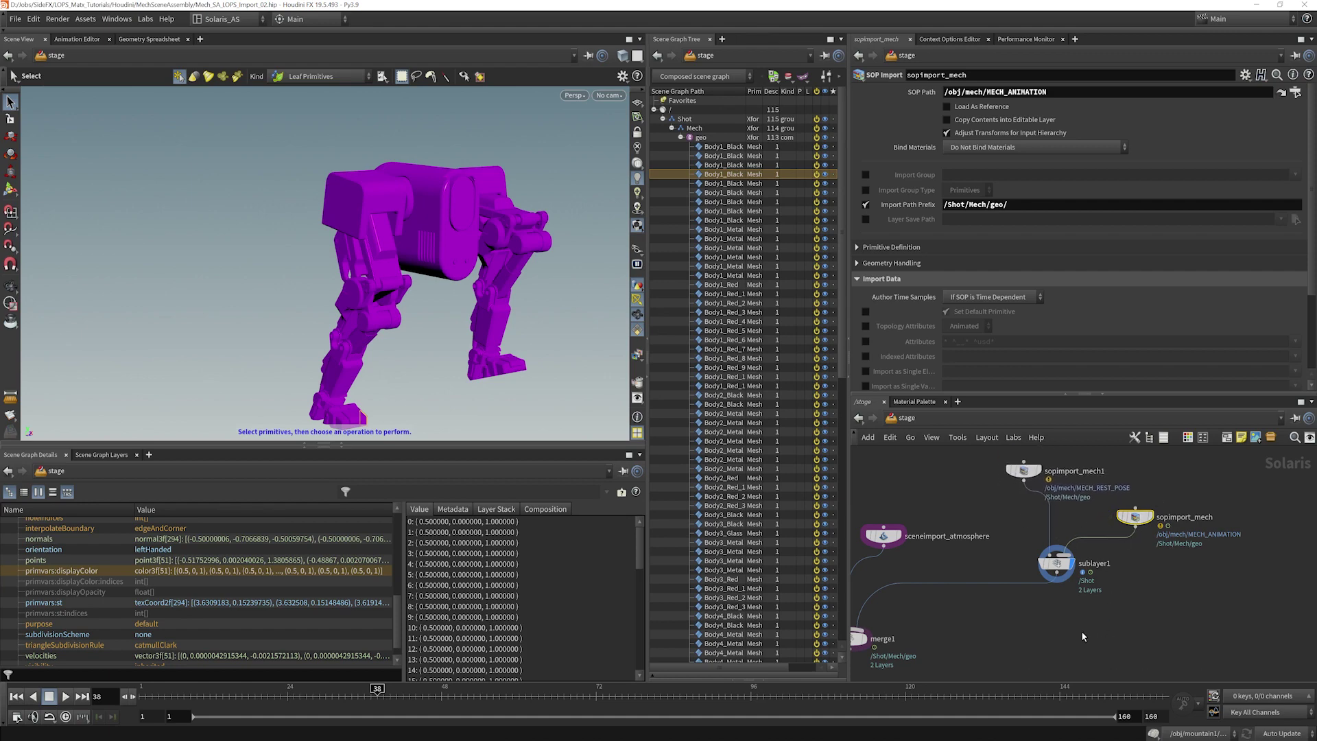
click(1056, 563)
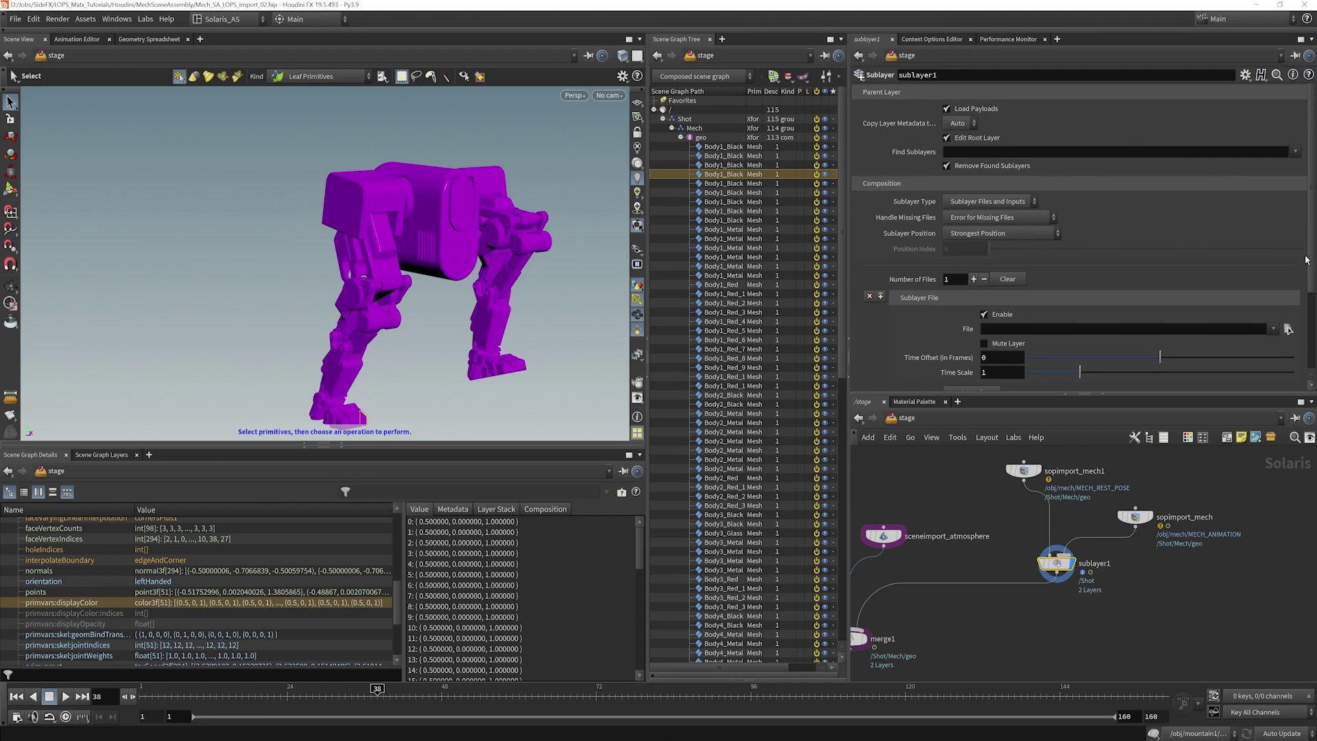
mouse_move(1314, 214)
mouse_down()
mouse_move(1313, 270)
mouse_move(1312, 210)
mouse_up()
click(969, 236)
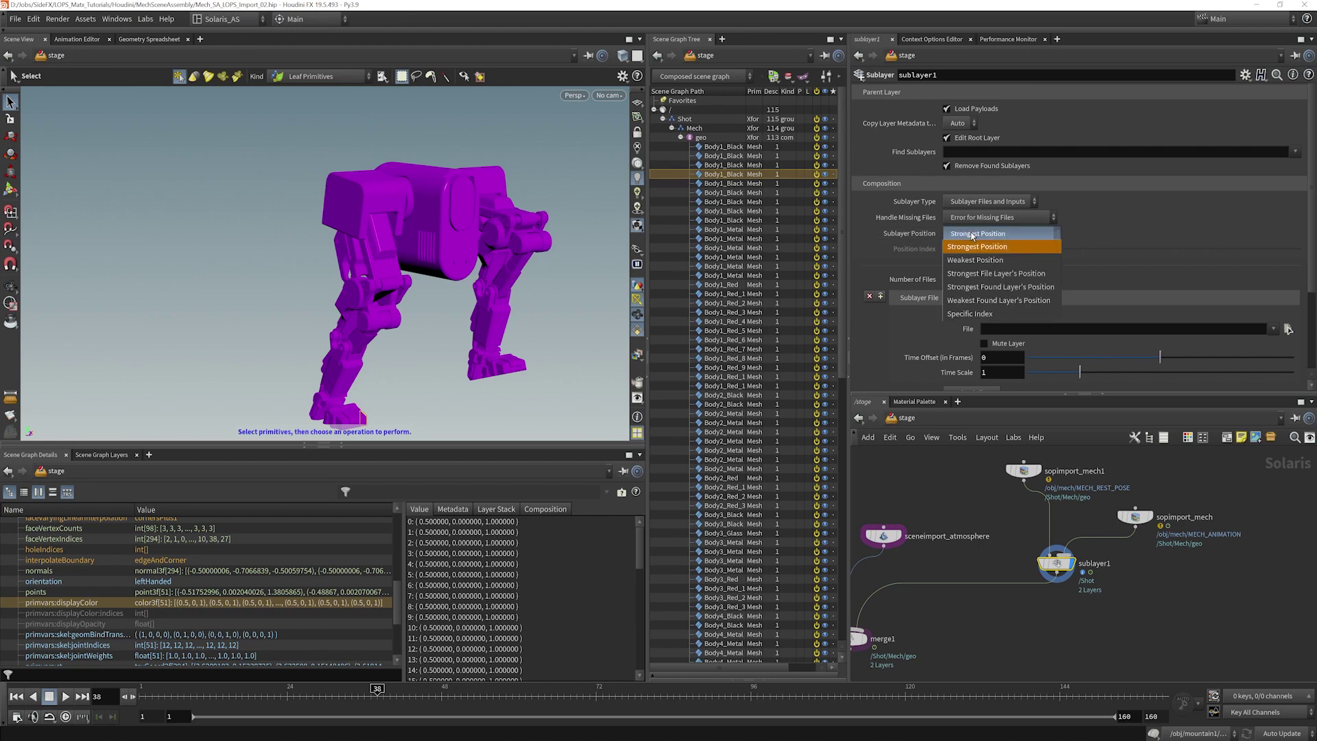
click(972, 260)
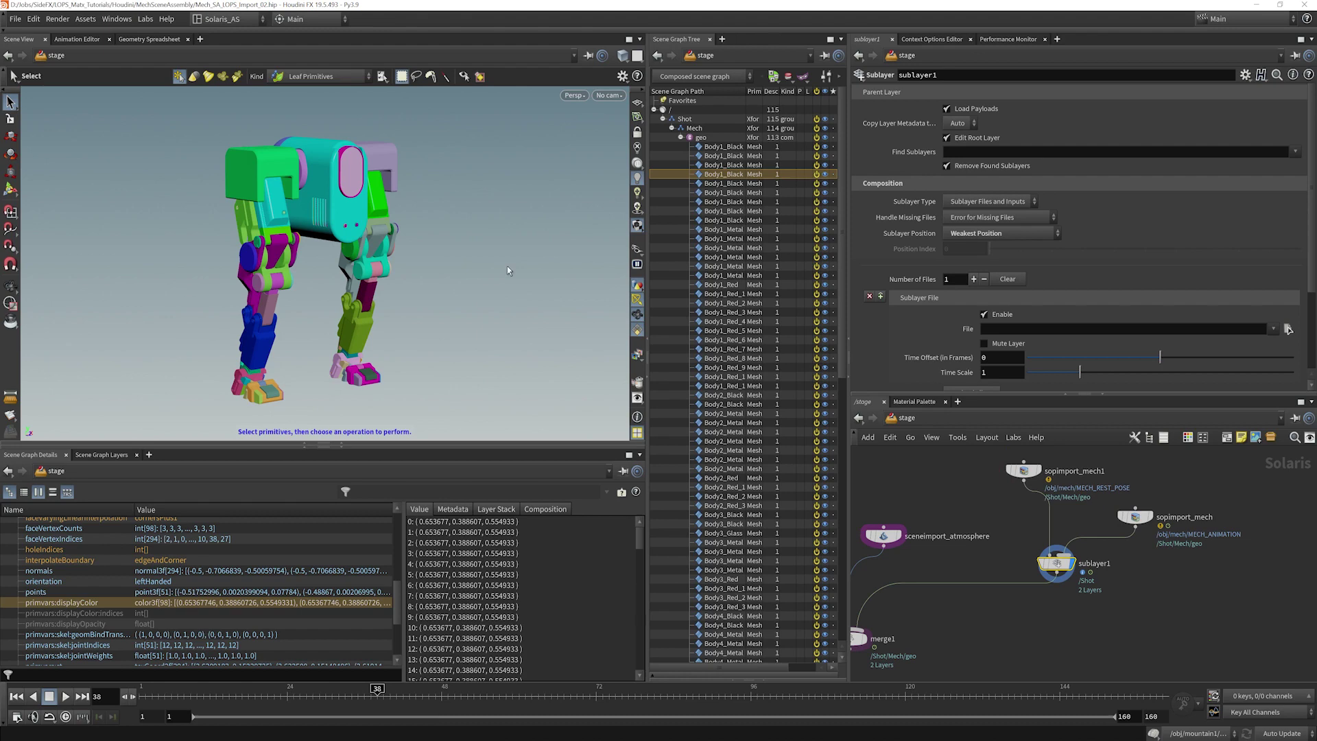
click(1001, 233)
click(981, 234)
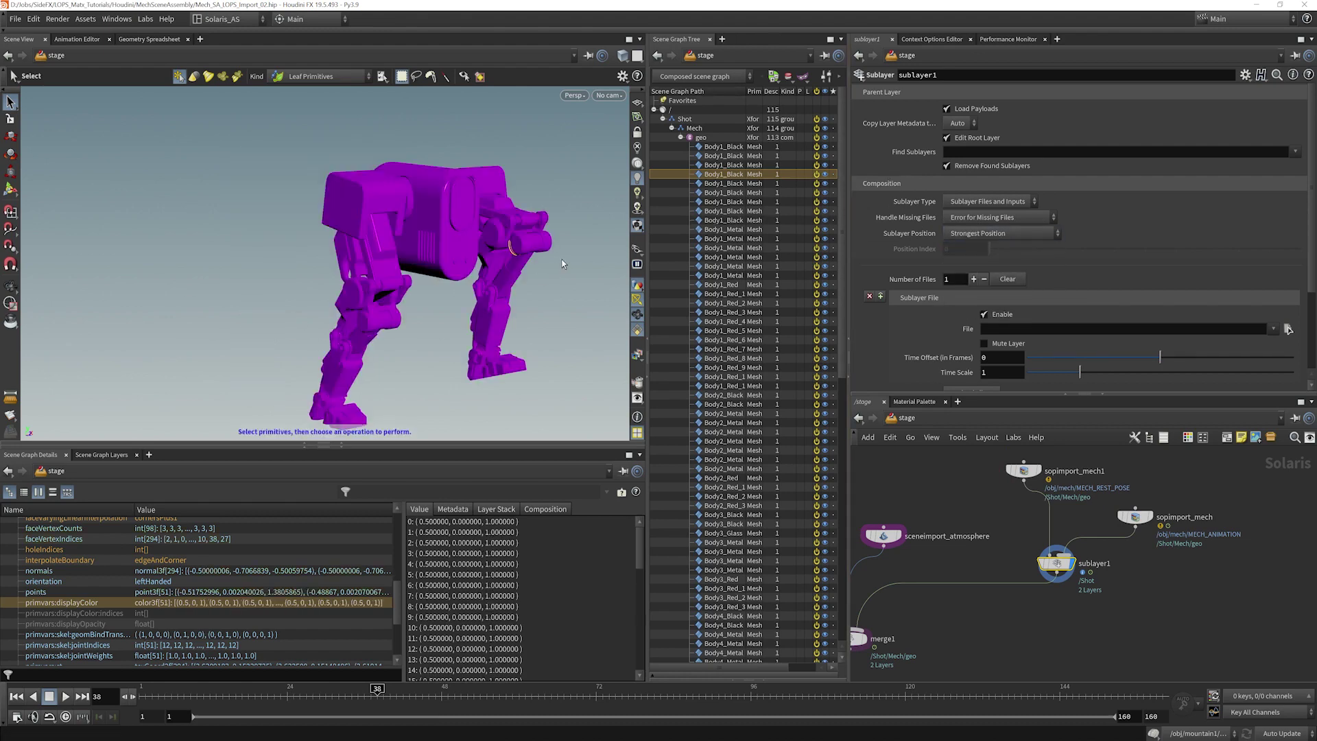
- Bypass the color1 node in the mech object's animation branch to remove the purple tint, and return to the stage network
click(904, 417)
click(937, 488)
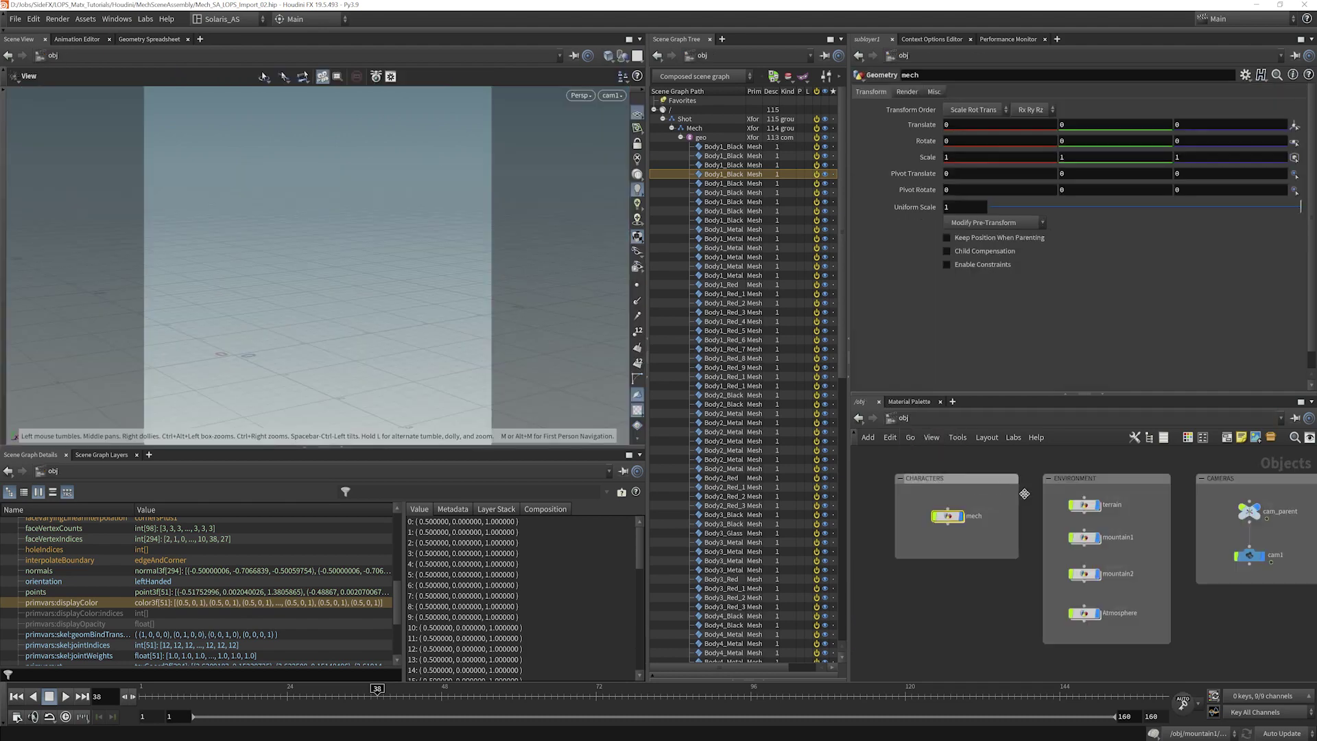
double_click(939, 519)
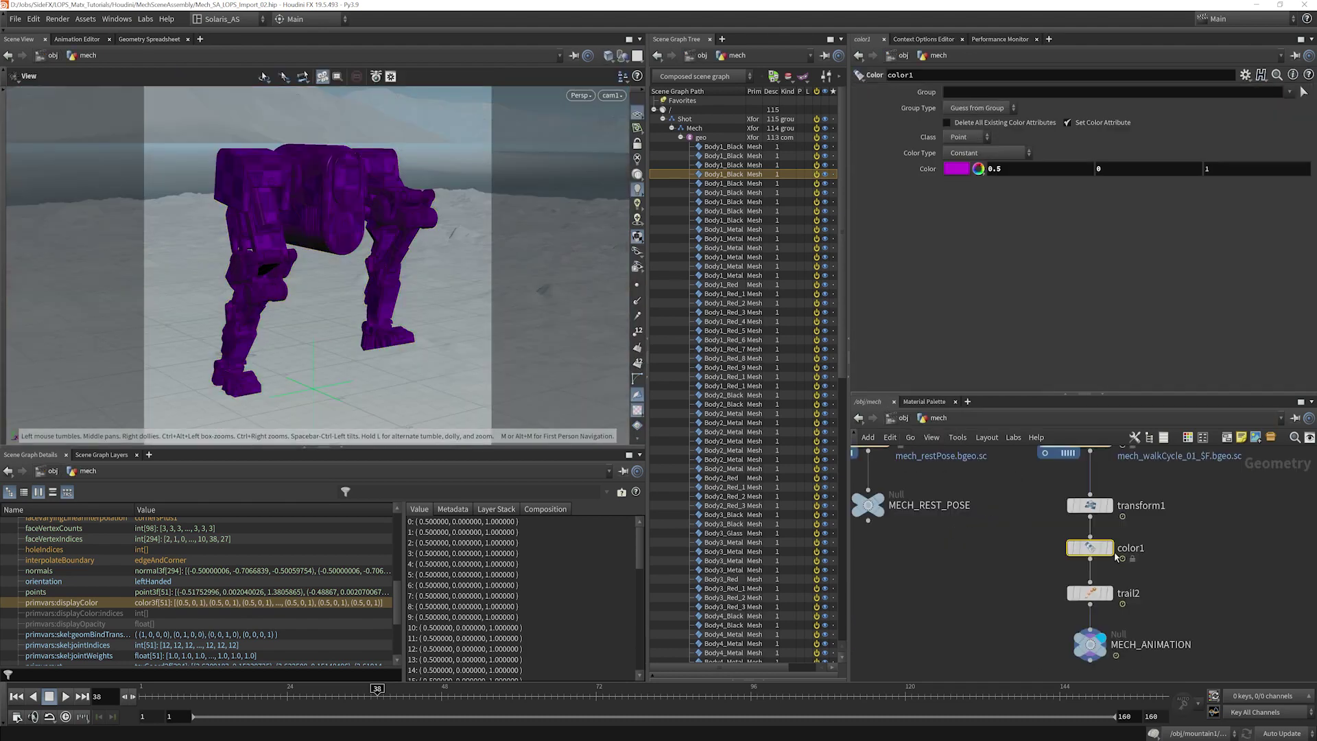
click(1069, 527)
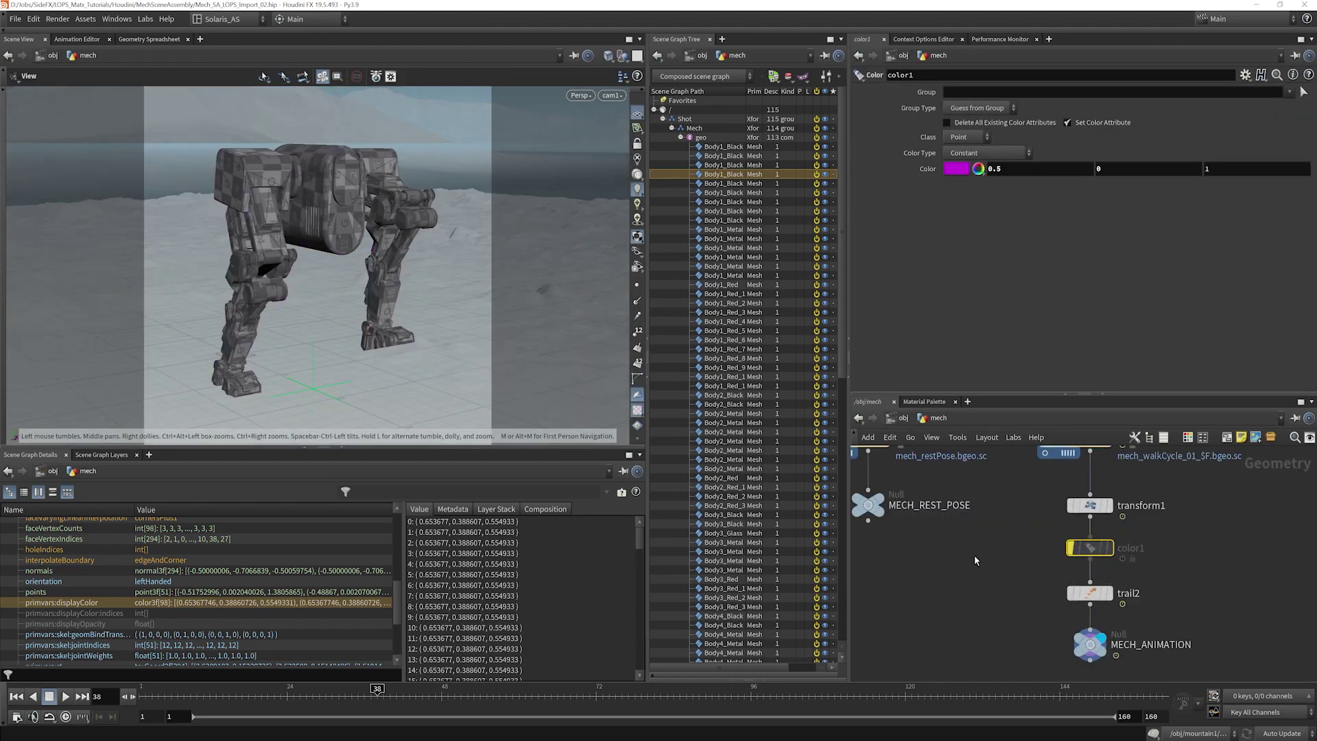
click(904, 417)
click(934, 525)
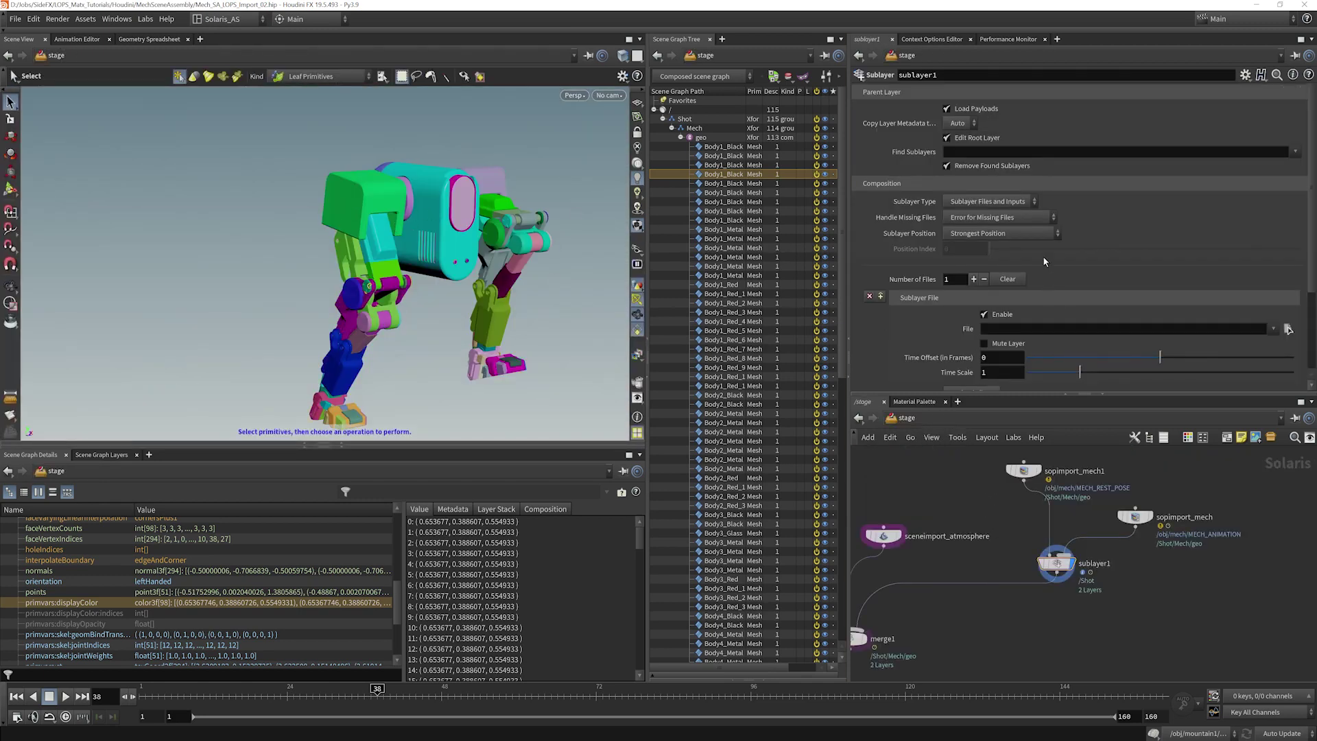
- Tidy the network layout by moving the sublayer1 node slightly and bringing the sopimport_mech animation import closer to it
middle_drag(1122, 623, 1113, 614)
drag(1045, 556, 1050, 553)
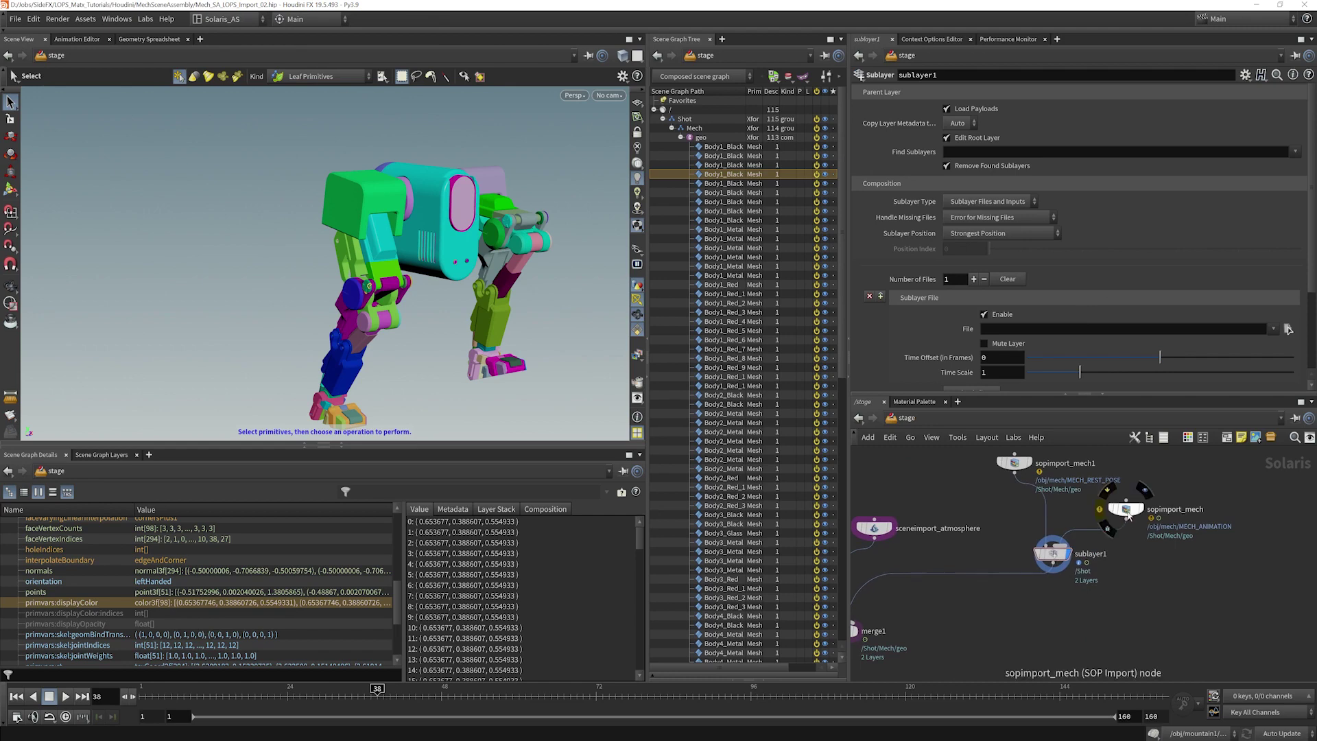
drag(1125, 509, 1110, 507)
- Move the sopimport_mech1 rest-pose import farther above the Sublayer node to make room in the stage network
middle_drag(992, 527, 1081, 472)
scroll(1093, 460, down, 2)
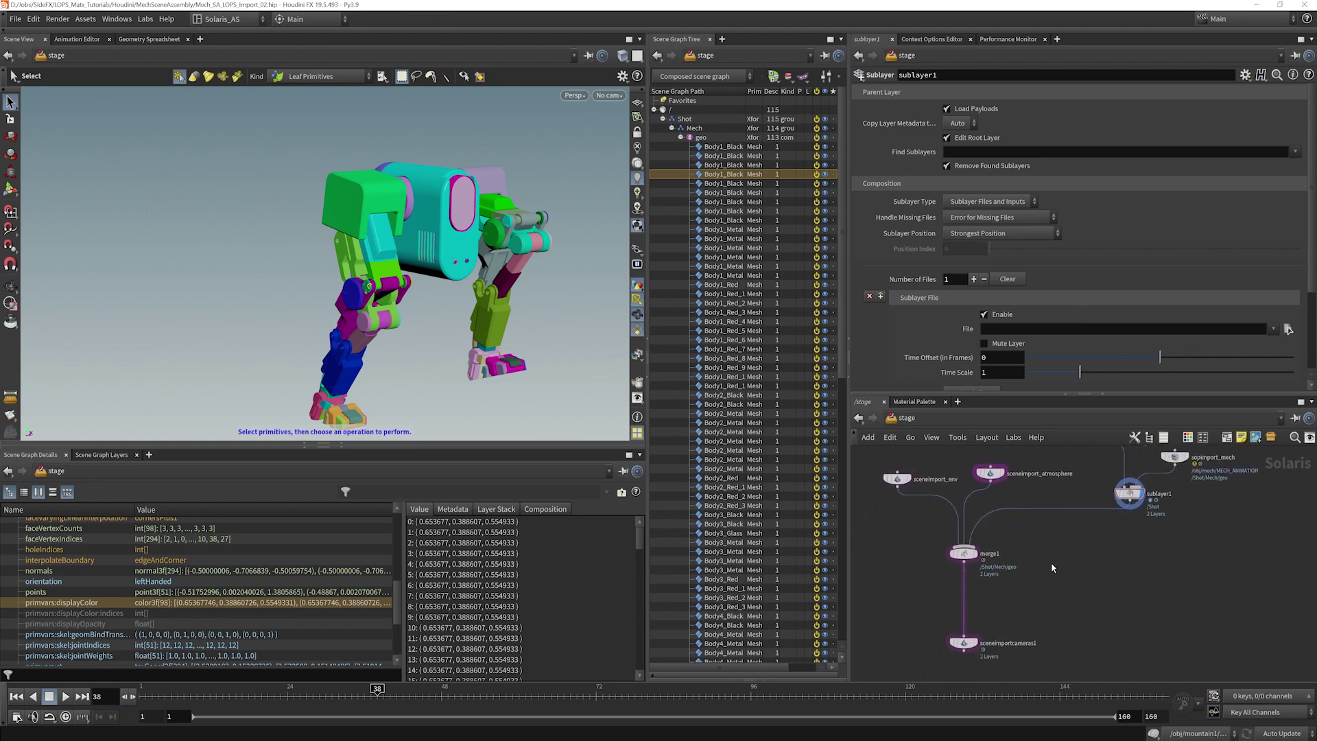
middle_drag(1073, 560, 1053, 587)
scroll(1066, 574, down, 1)
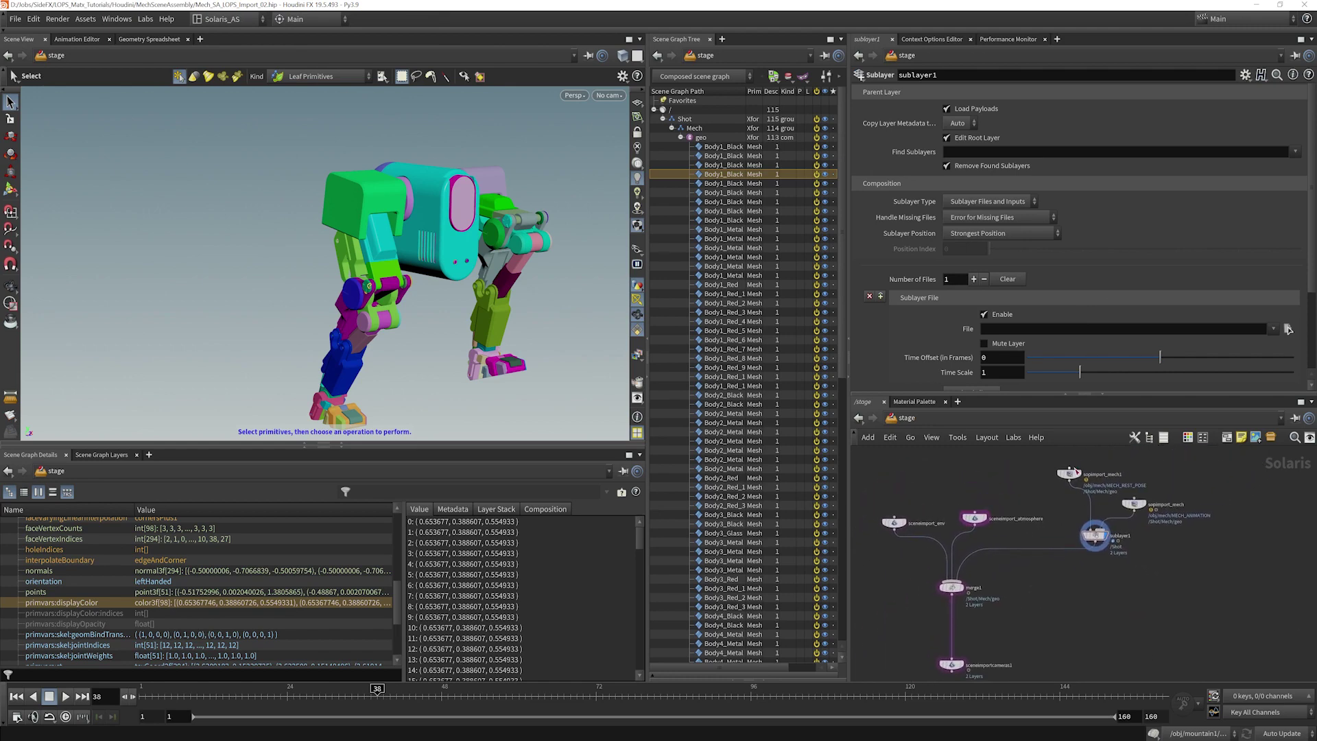
drag(1069, 472, 1050, 463)
middle_drag(1055, 493, 1026, 537)
drag(1021, 510, 1027, 488)
scroll(1047, 532, up, 1)
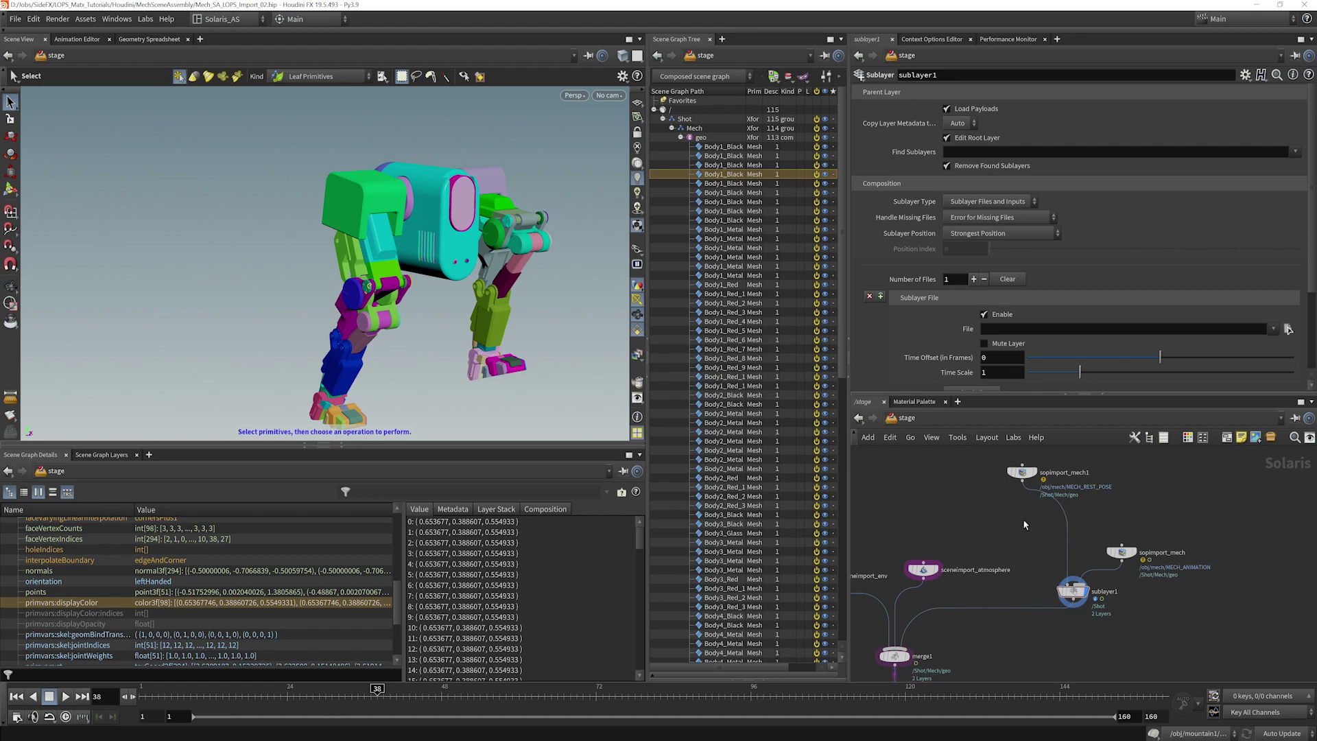
middle_drag(1031, 521, 1071, 526)
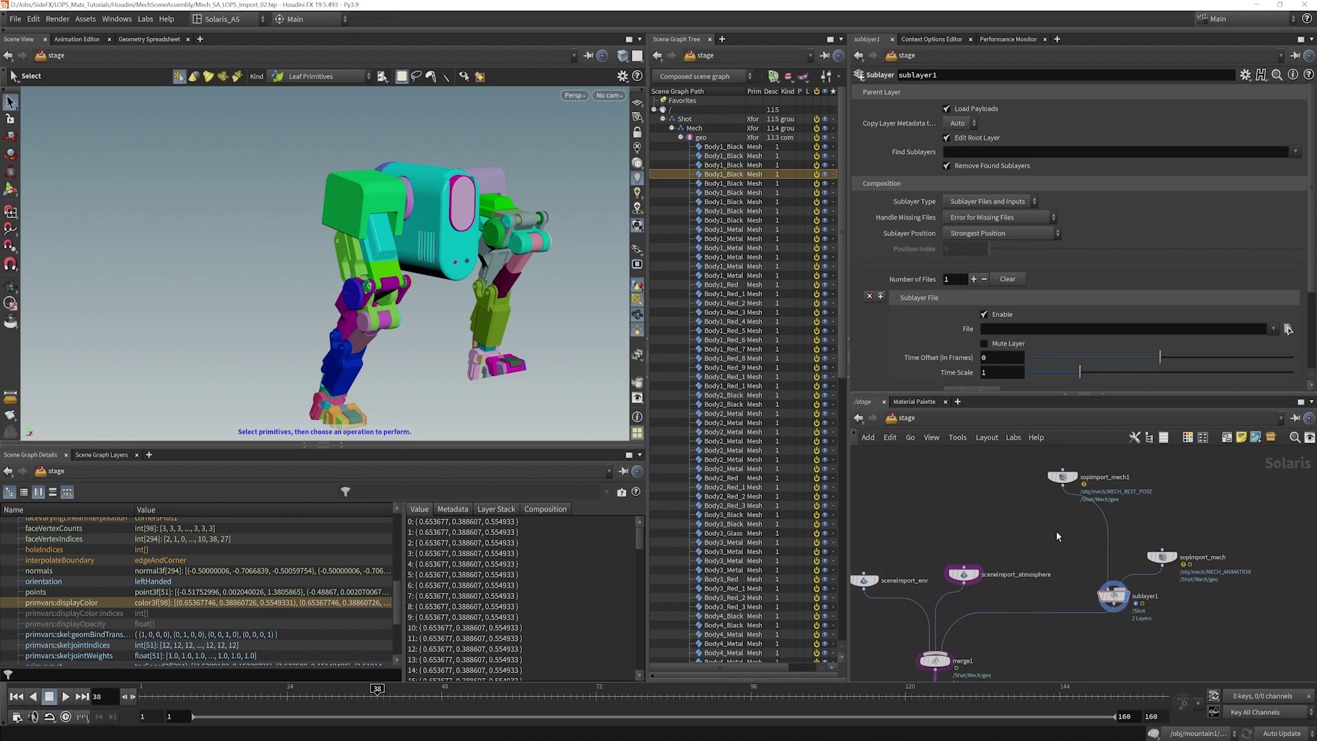